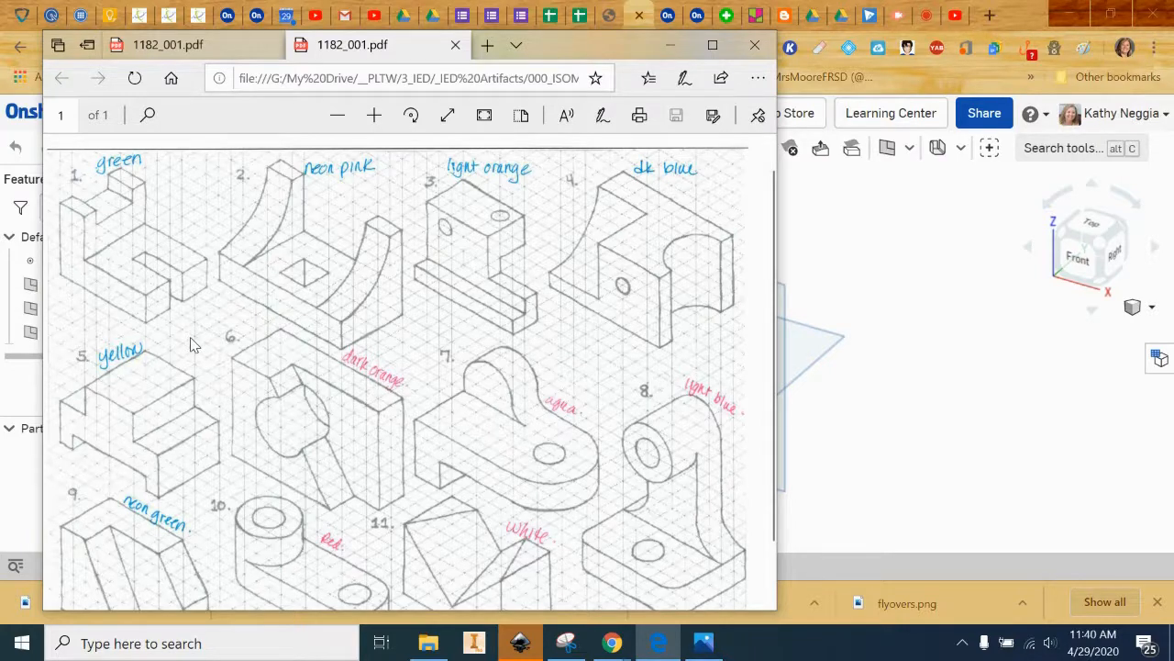
# Return to the Onshape part studio and start a sketch on the Front plane, viewed face-on
pyautogui.click(899, 268)
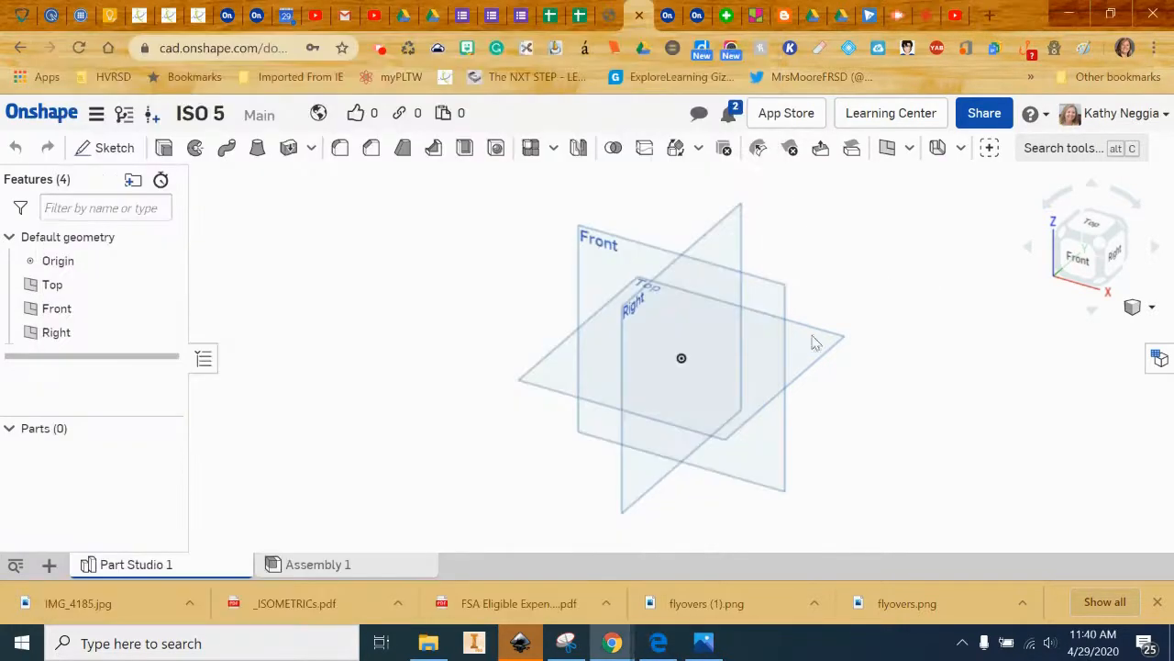
pyautogui.click(118, 149)
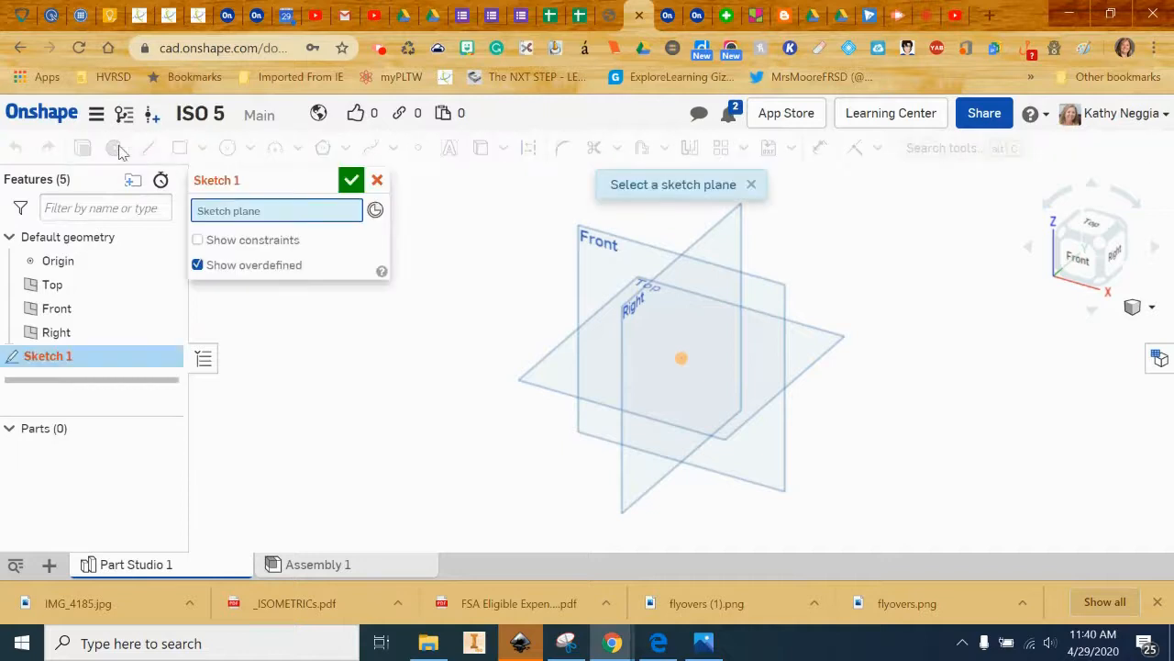
pyautogui.click(632, 262)
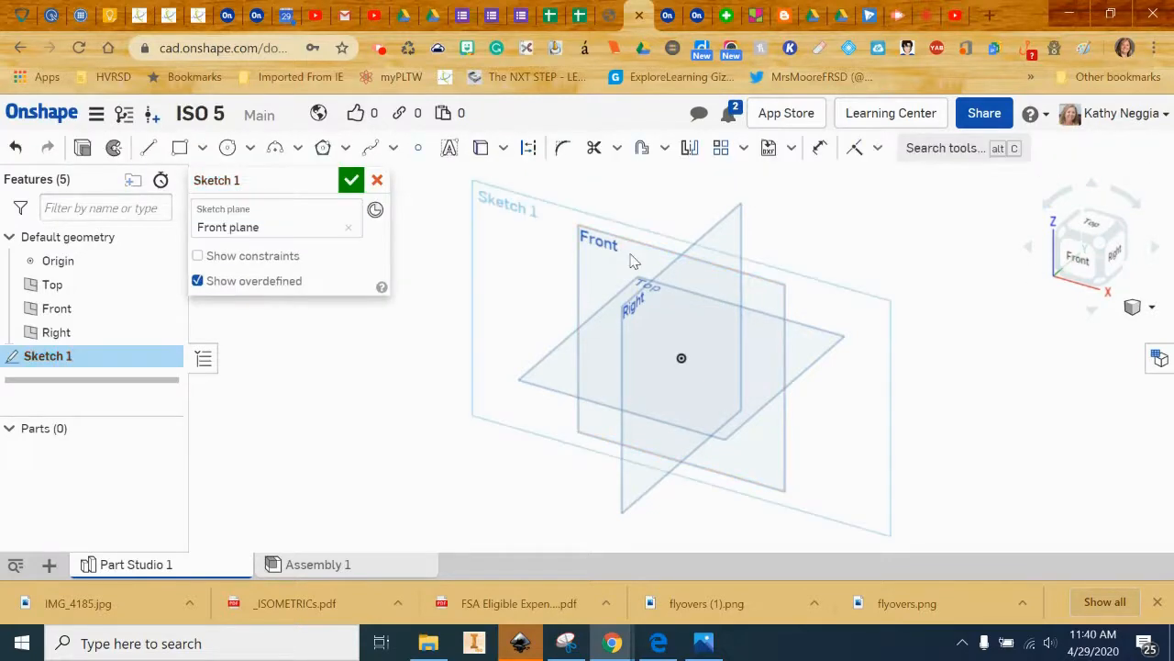
pyautogui.click(1078, 261)
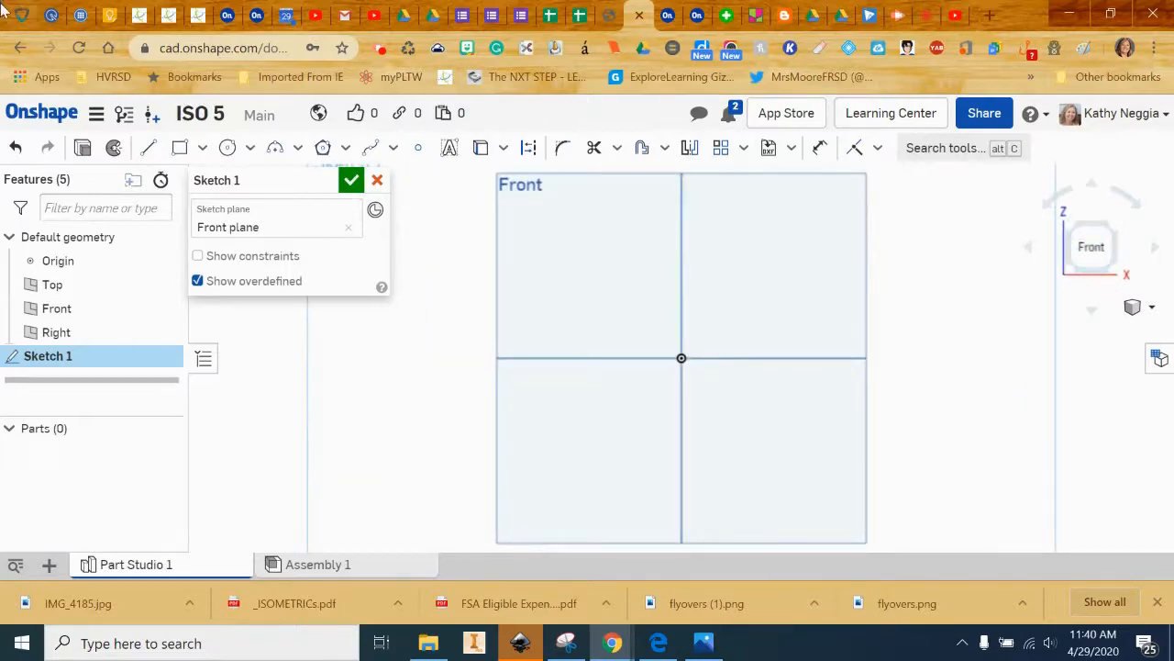
# Sketch the profile's raised top about 2.8 in wide and 0.85 in high, plus a right shoulder about 0.83 in wide with a 1.65 in outer side
pyautogui.click(149, 149)
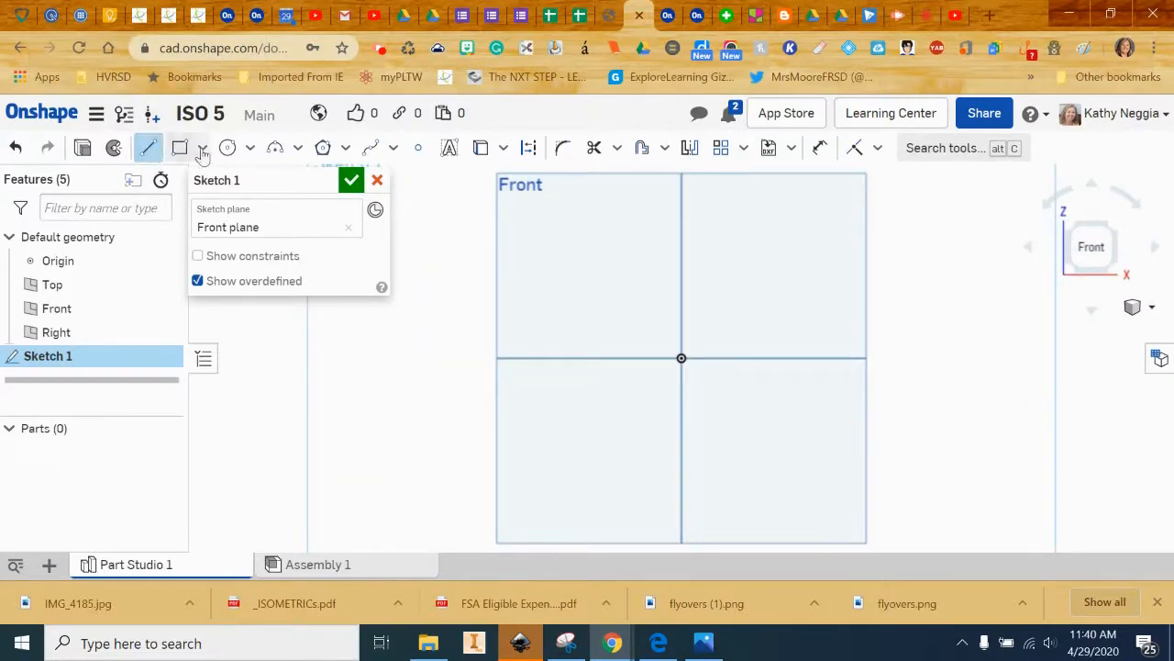
pyautogui.click(603, 288)
pyautogui.click(601, 235)
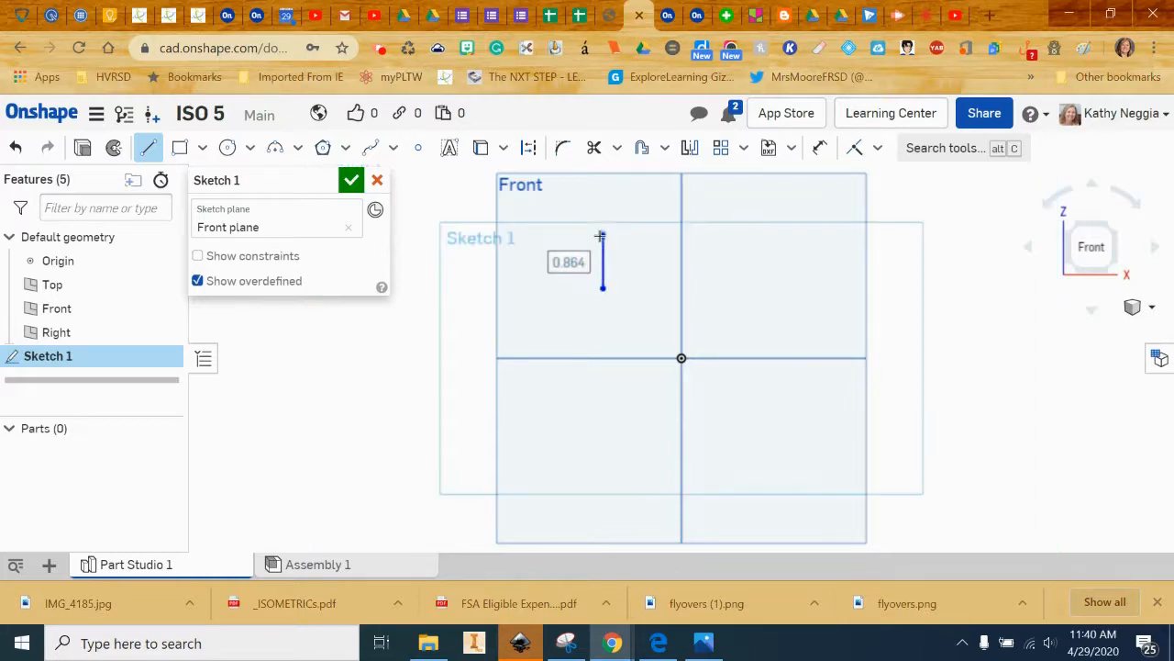
pyautogui.click(774, 235)
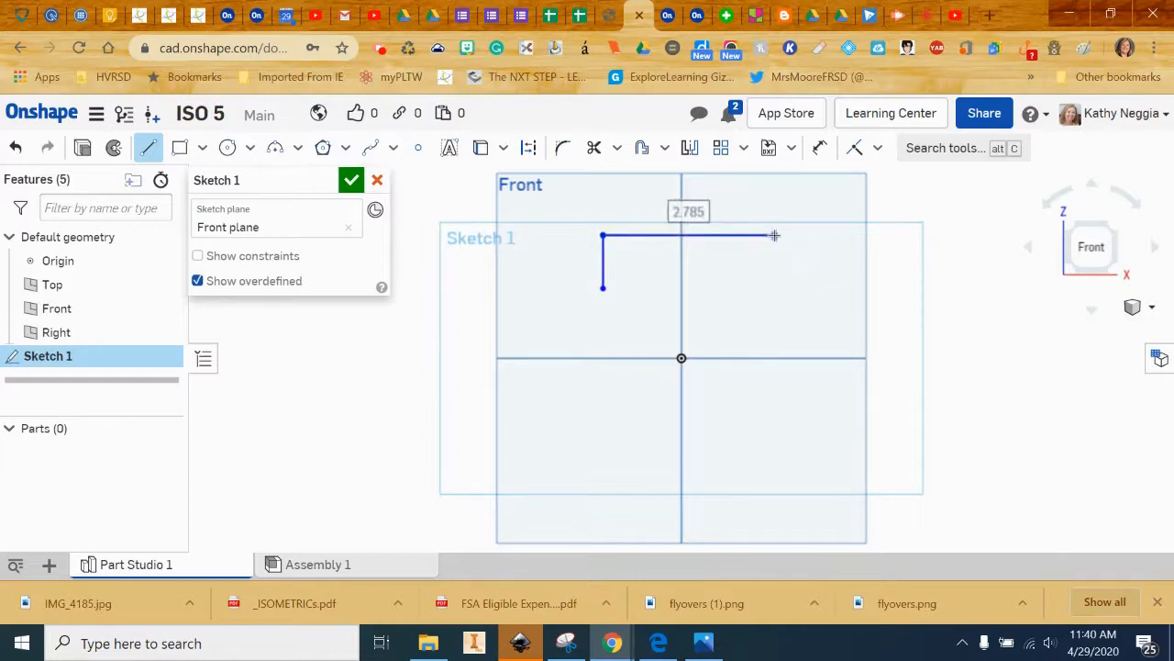
pyautogui.click(774, 285)
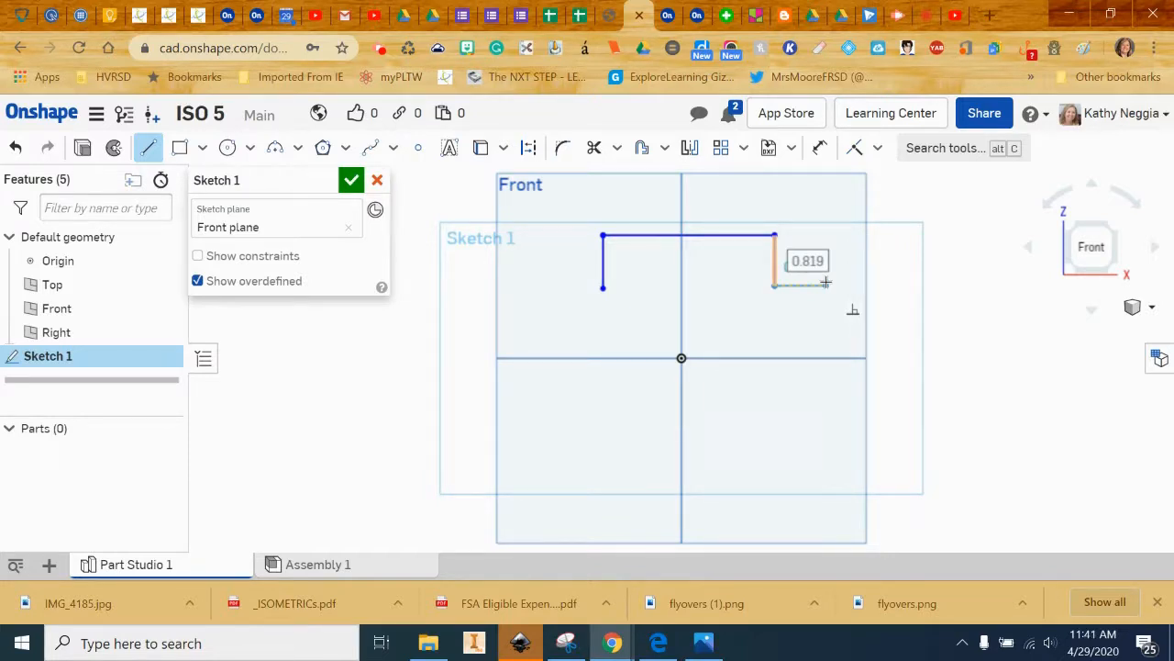
pyautogui.click(826, 286)
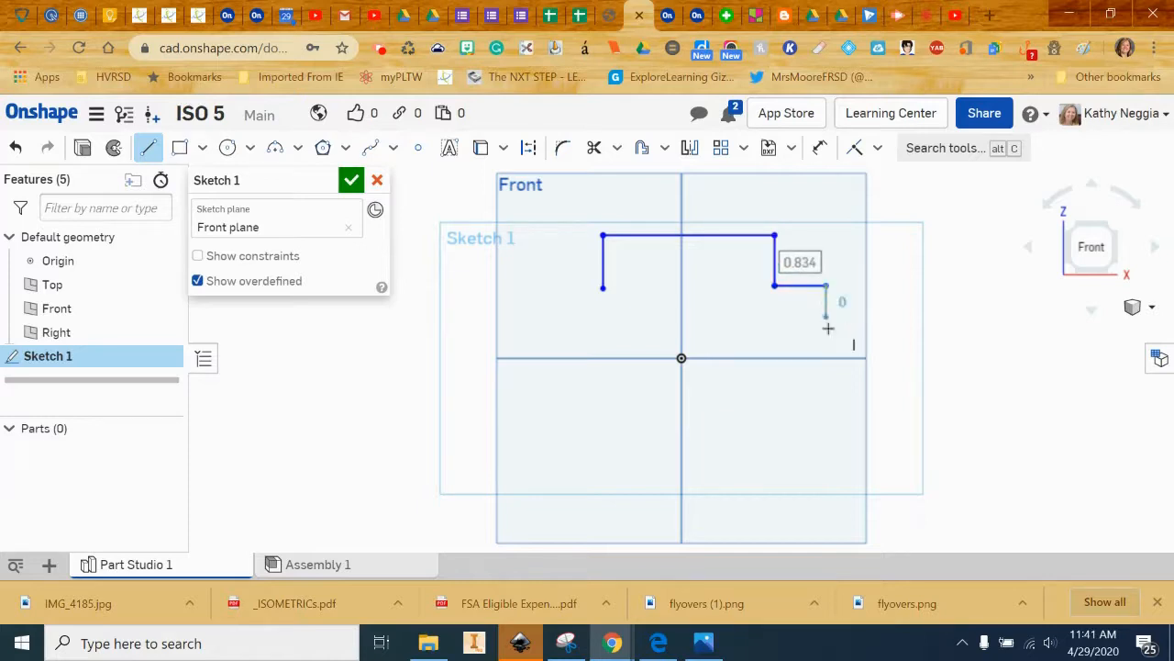
pyautogui.click(828, 387)
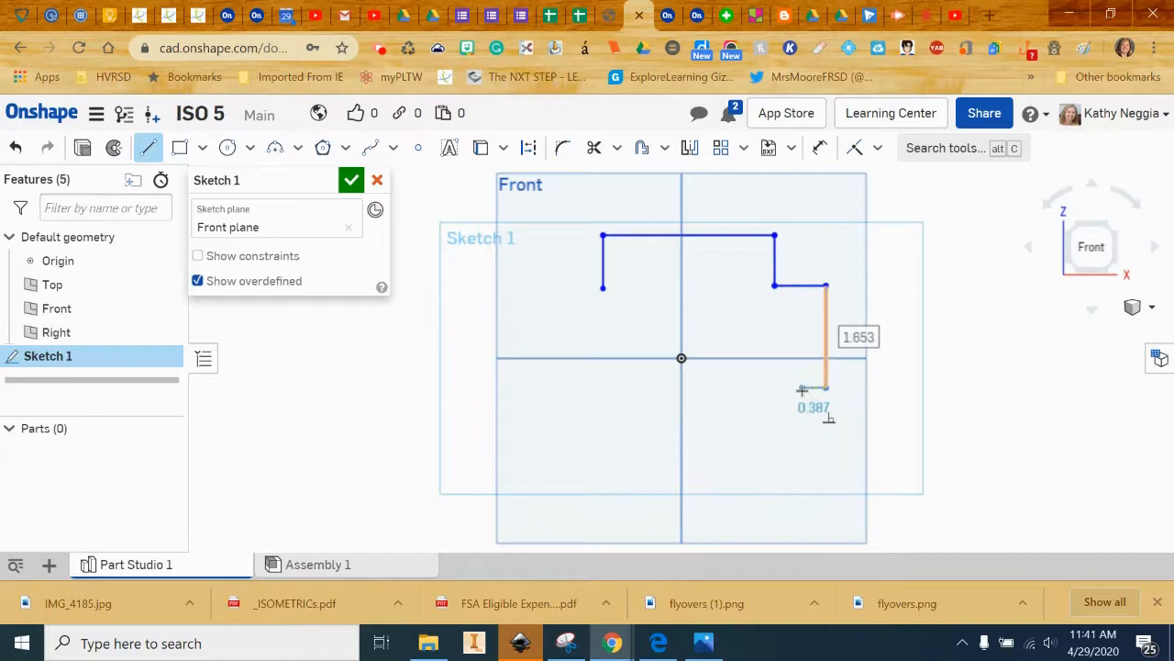
# Continue the outline with two feet about 0.39 in wide and 0.75 in high, a 3.6 in underside, and close it at the left shoulder
pyautogui.click(802, 388)
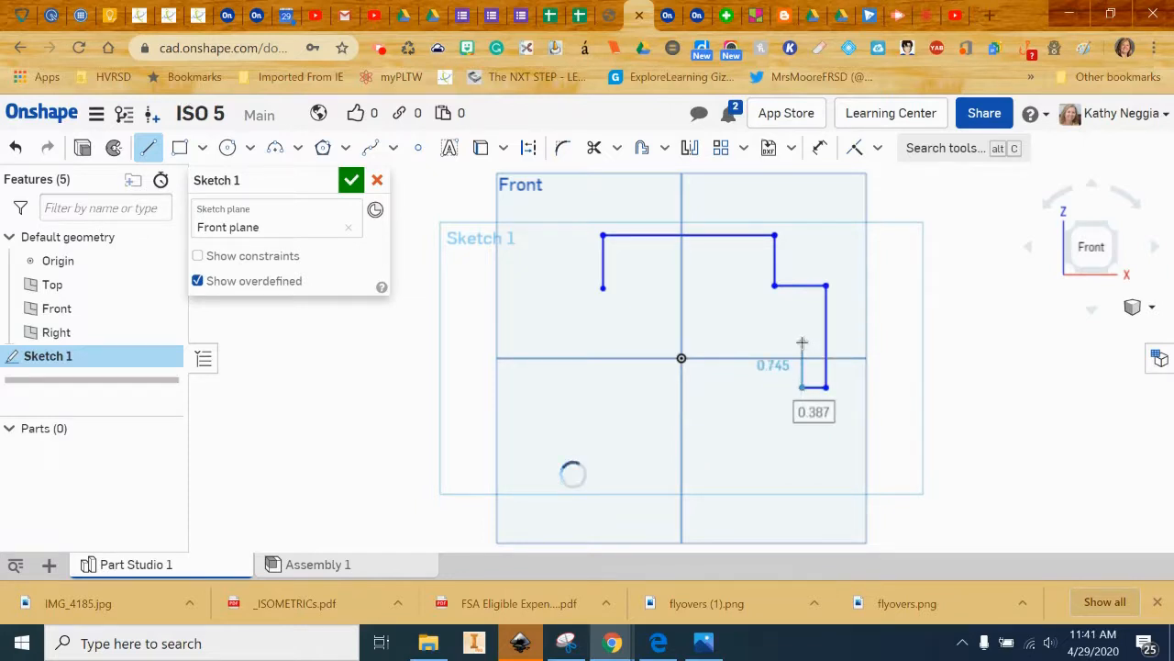
pyautogui.click(802, 342)
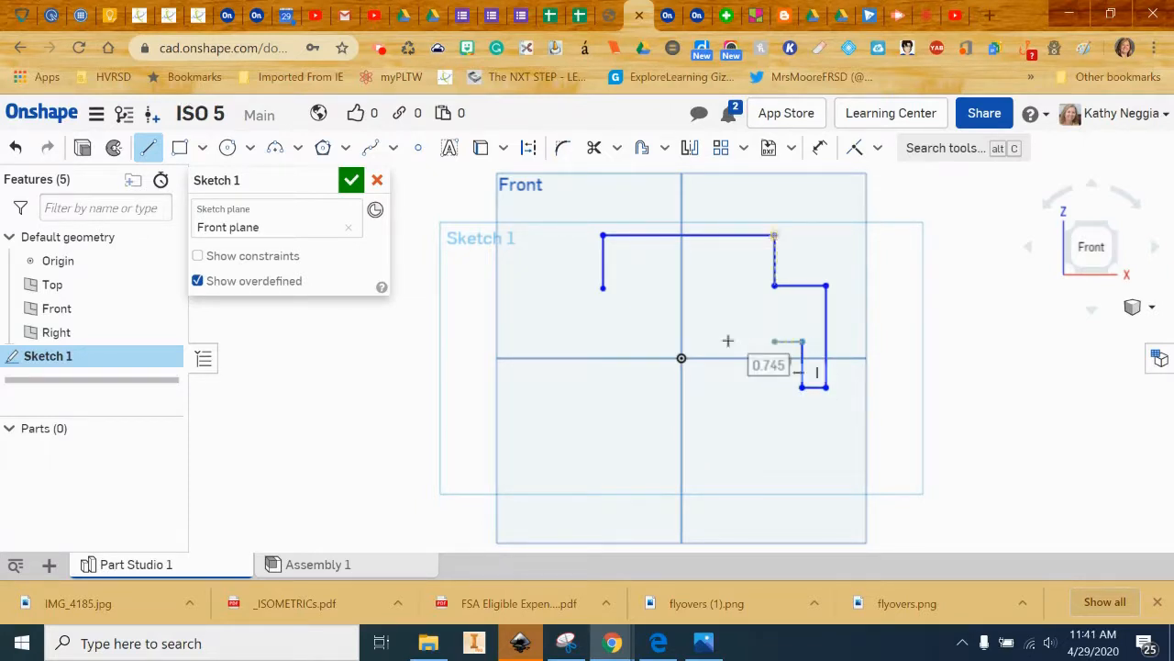
pyautogui.click(579, 340)
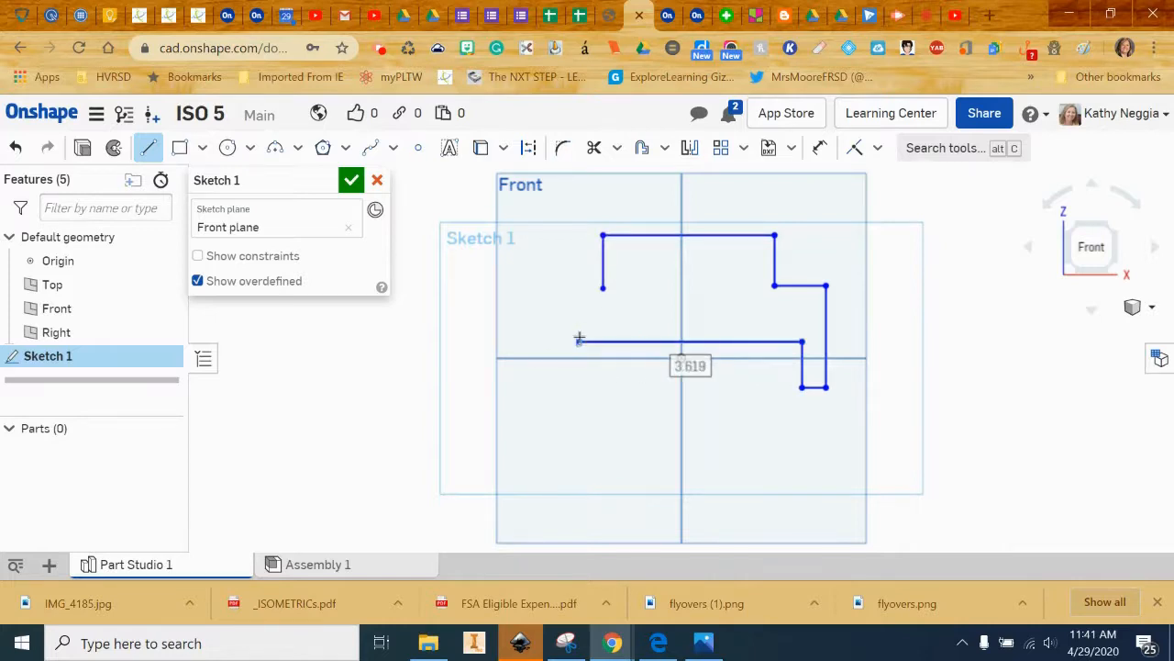
pyautogui.click(578, 385)
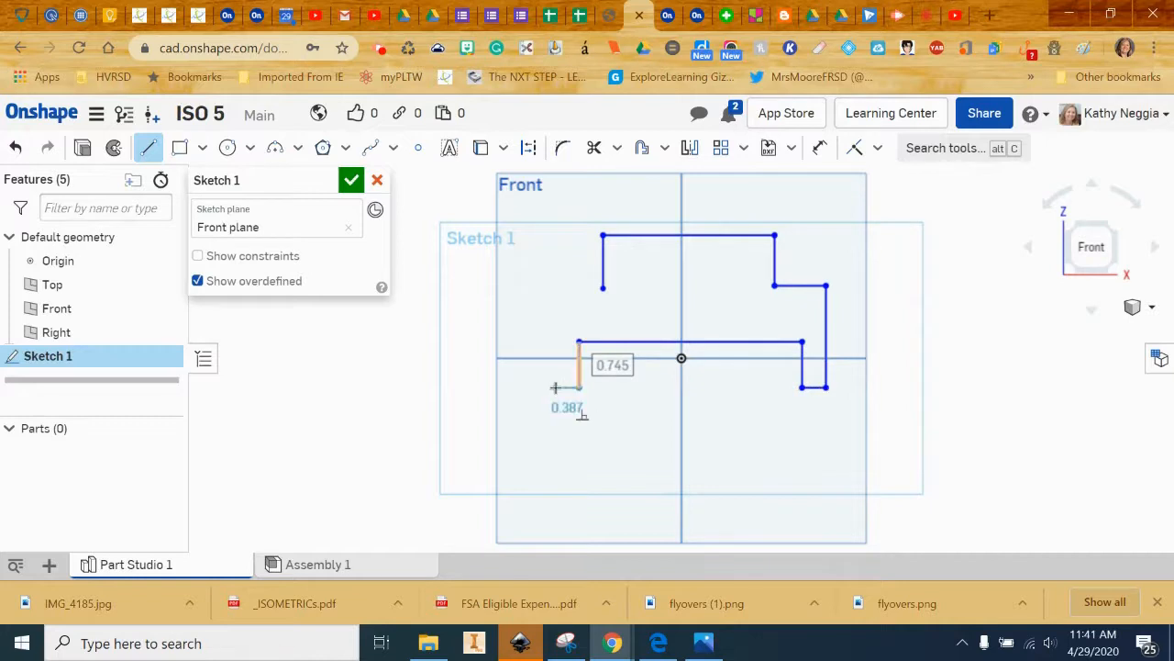
pyautogui.click(555, 387)
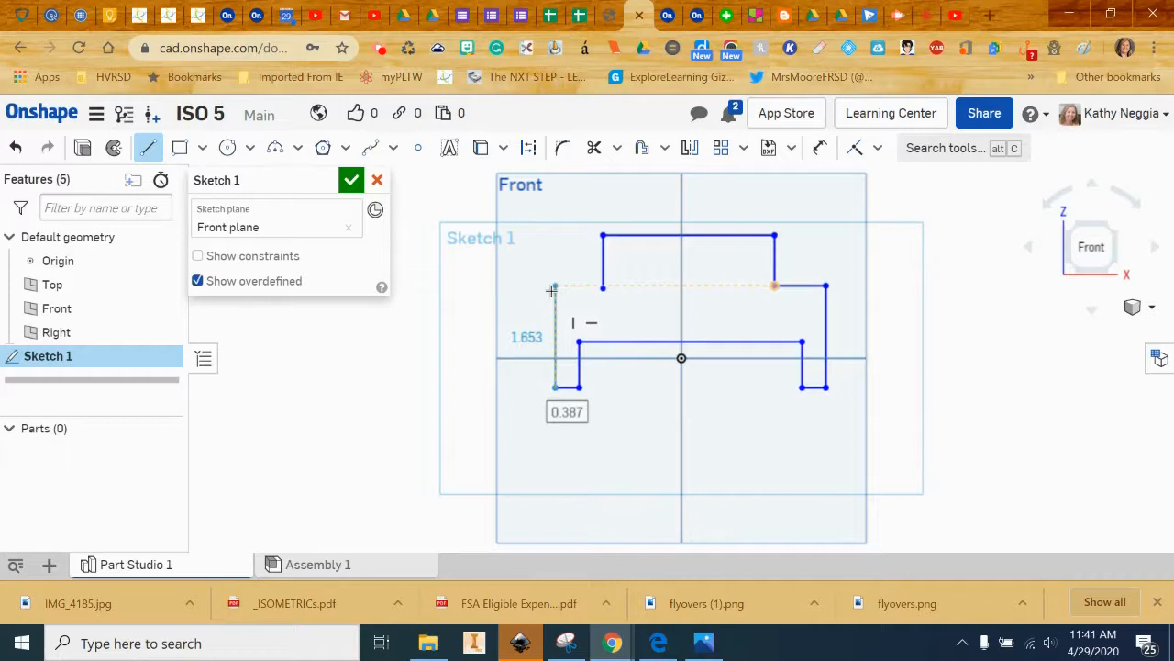
pyautogui.click(554, 287)
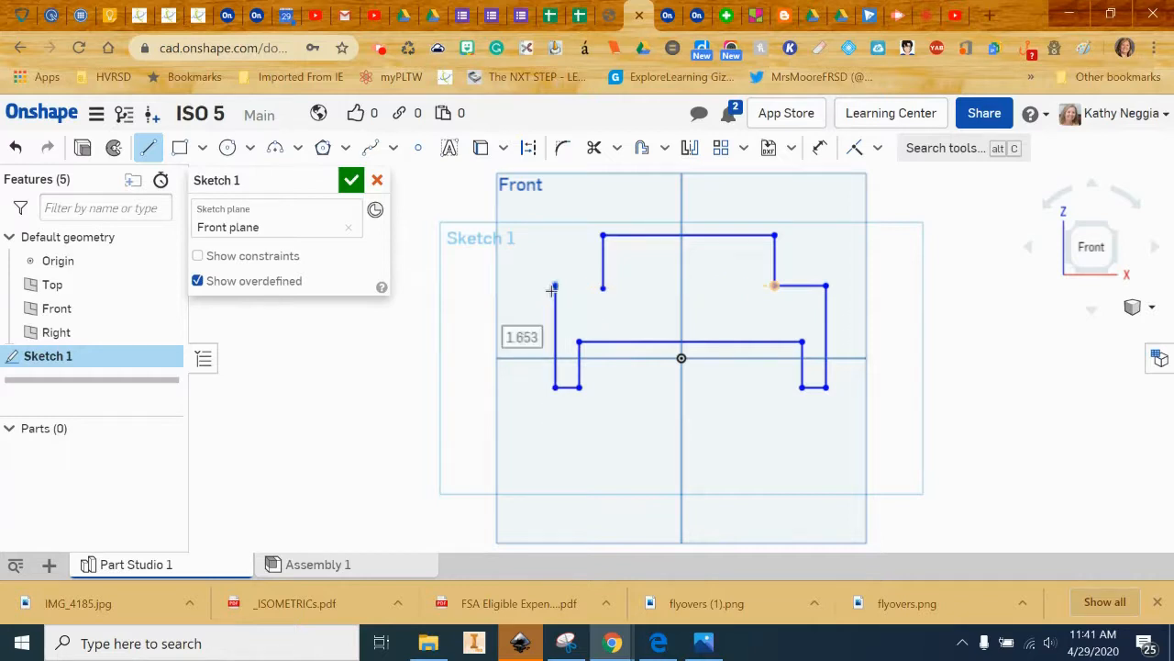
pyautogui.click(603, 287)
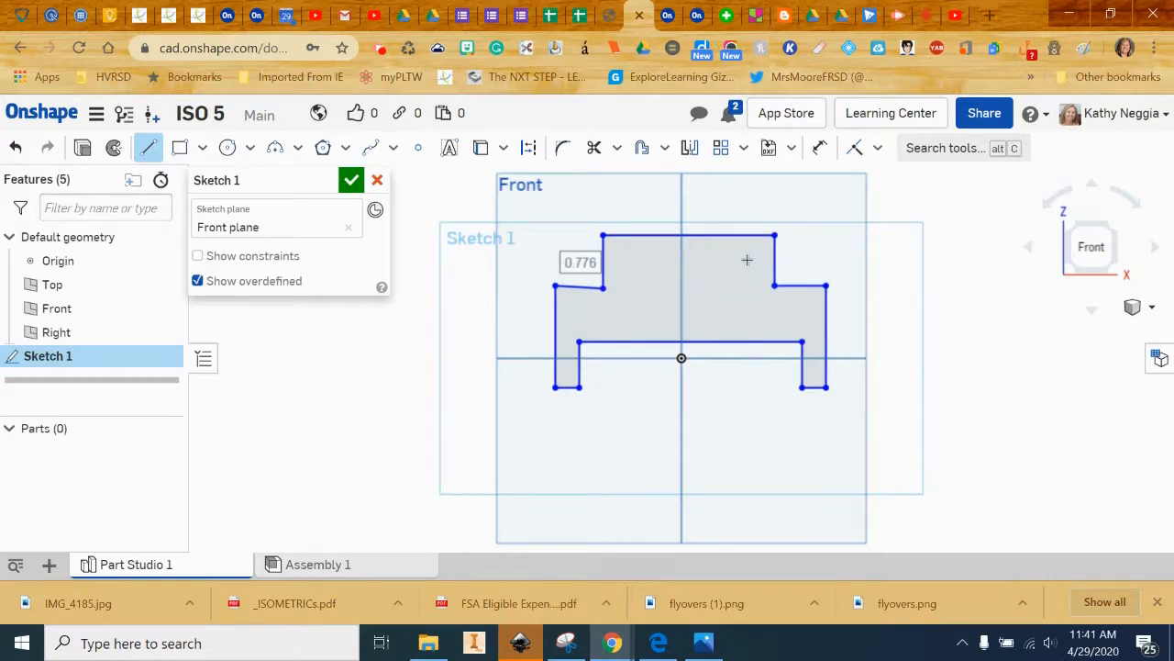
pyautogui.click(878, 148)
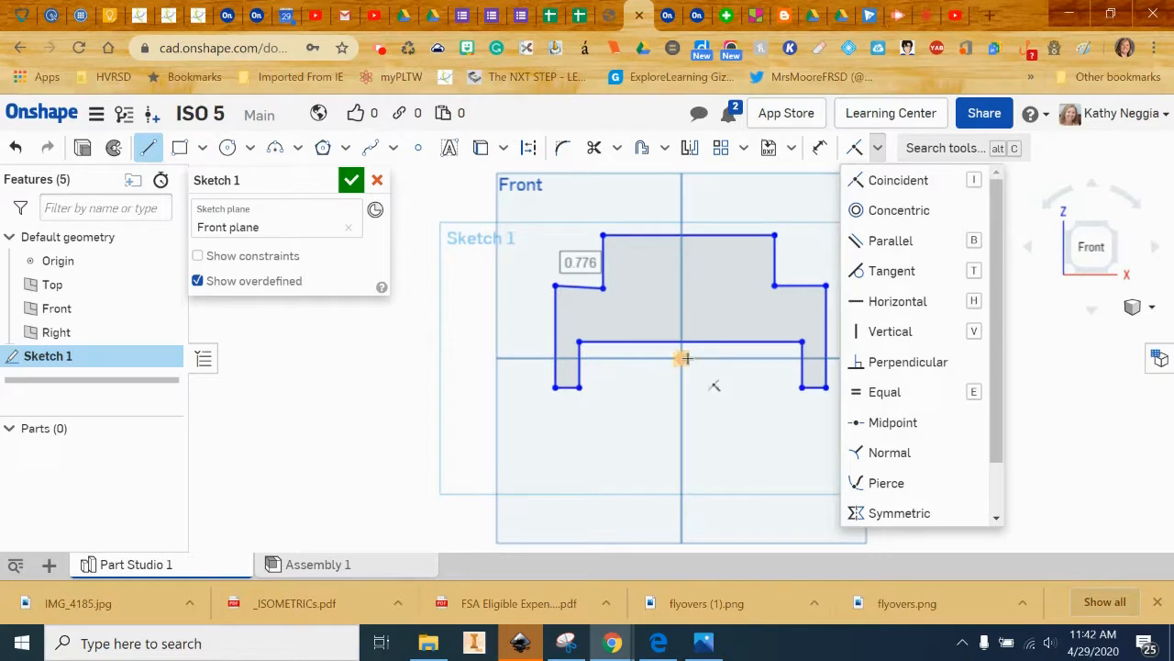
pyautogui.click(804, 190)
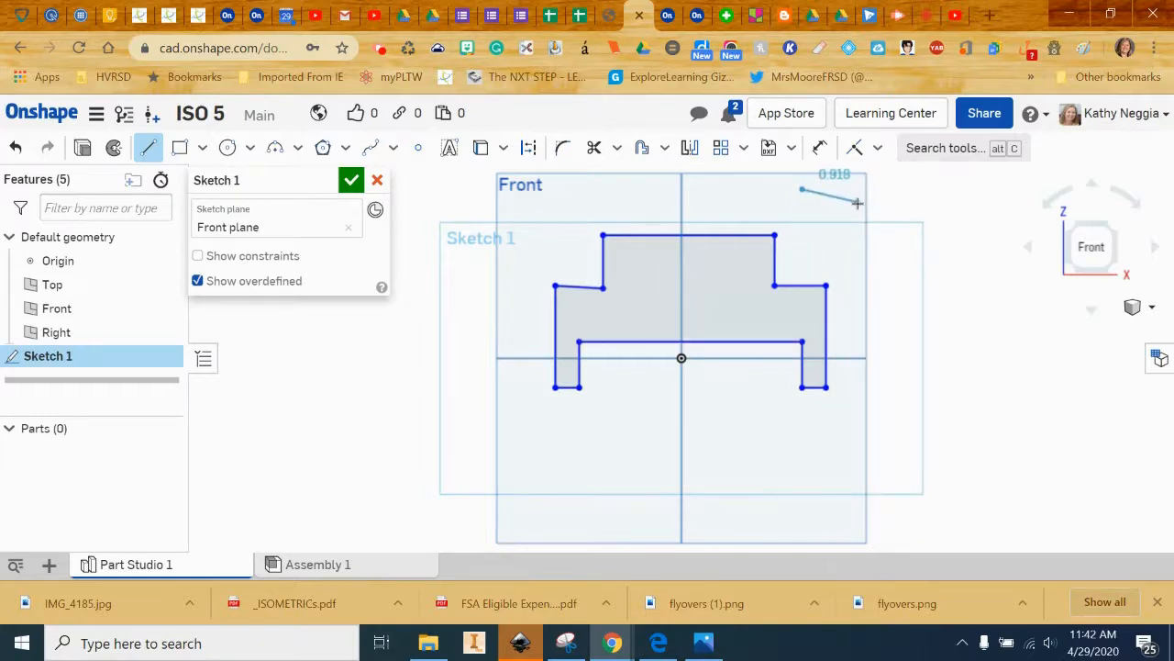
pyautogui.press('Escape')
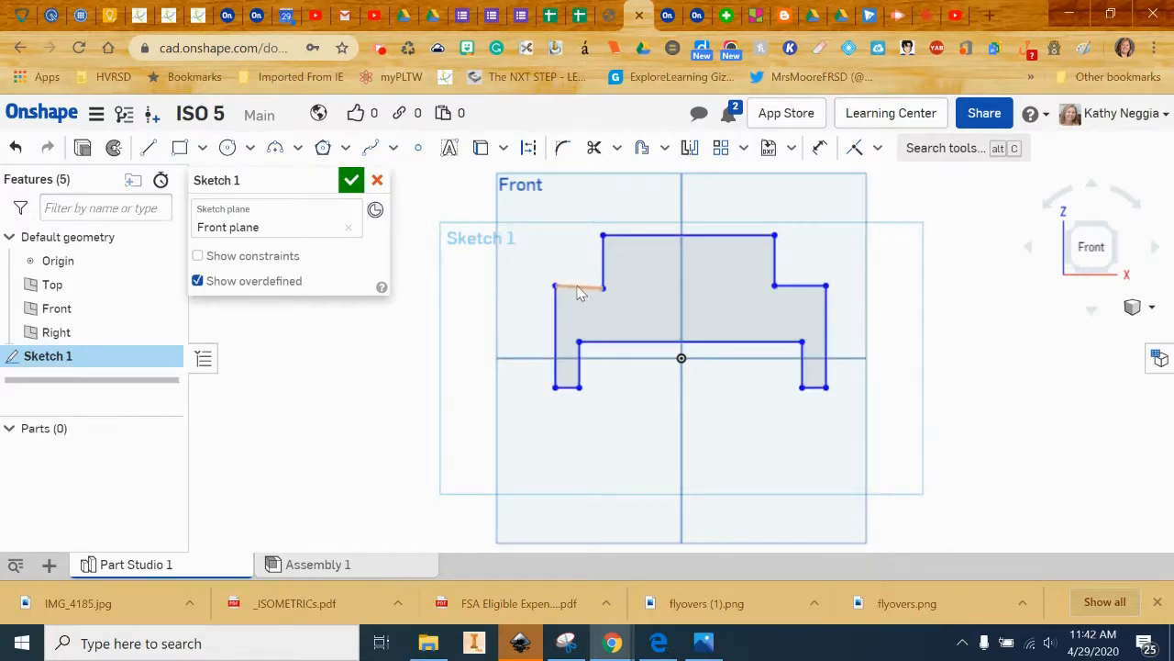
# Apply a horizontal constraint to the slanted left shoulder line of the profile
pyautogui.click(879, 149)
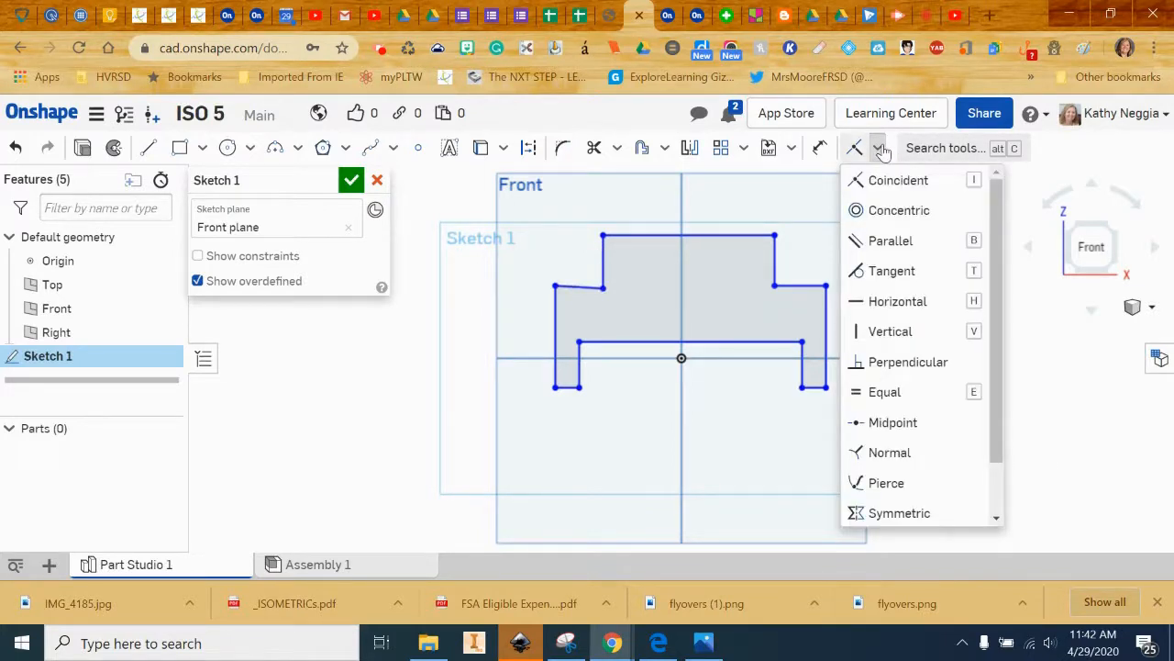
pyautogui.click(896, 301)
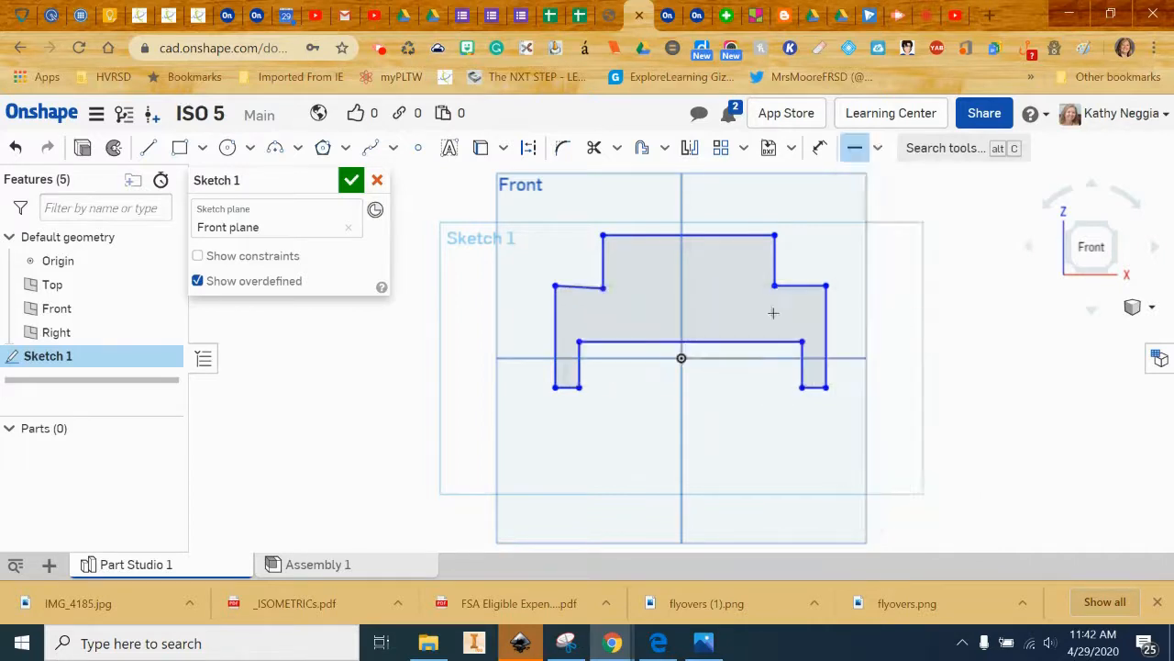
pyautogui.click(579, 287)
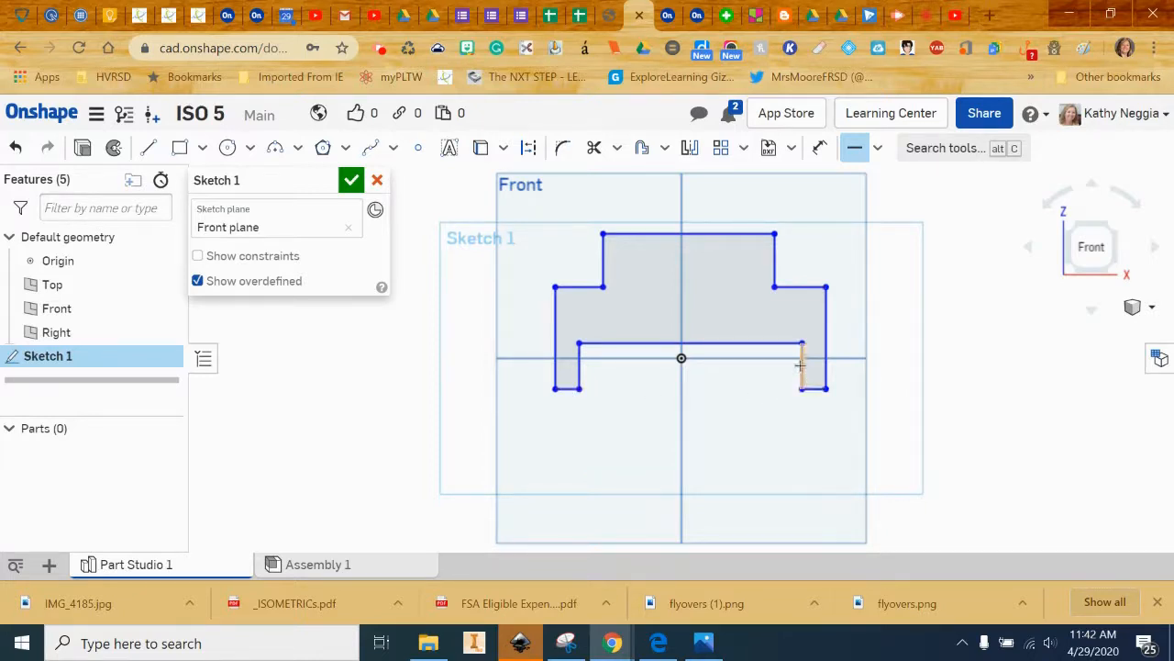
# Constrain the left and right shoulder lines of the profile to equal length
pyautogui.click(878, 152)
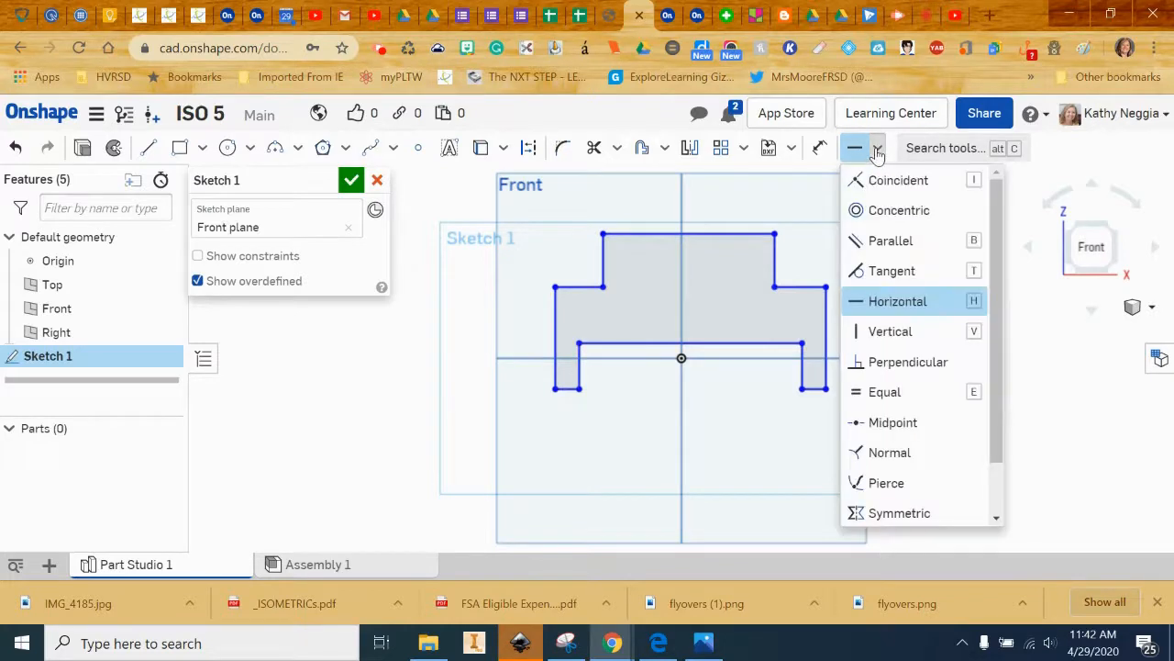
pyautogui.click(885, 391)
pyautogui.click(562, 287)
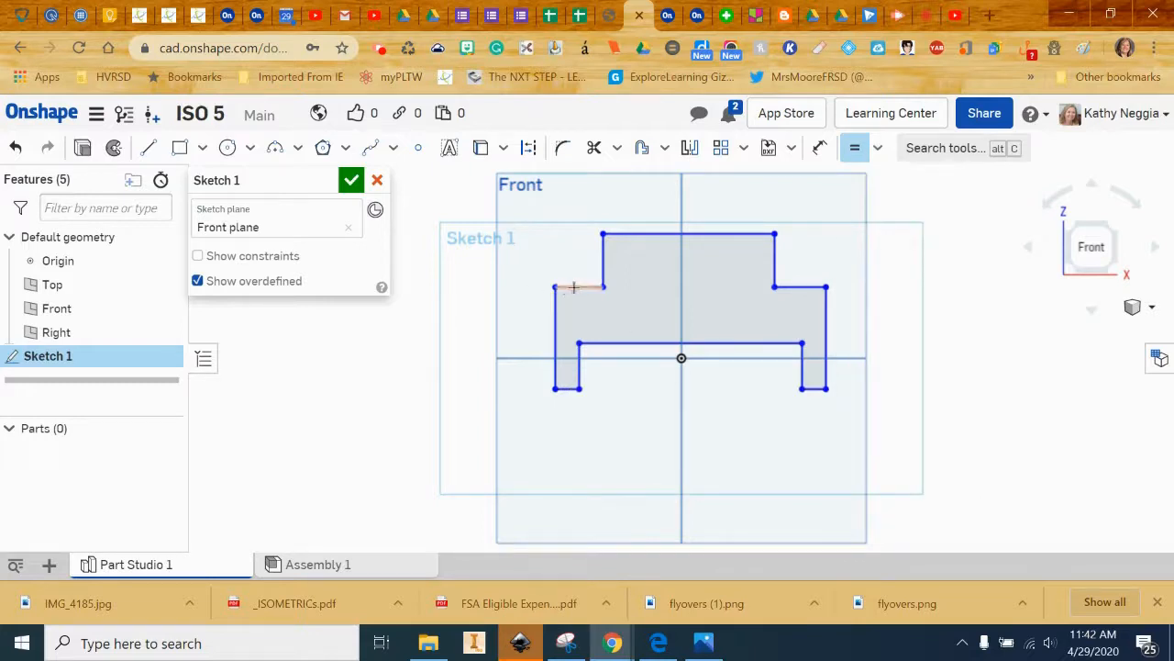
pyautogui.click(814, 289)
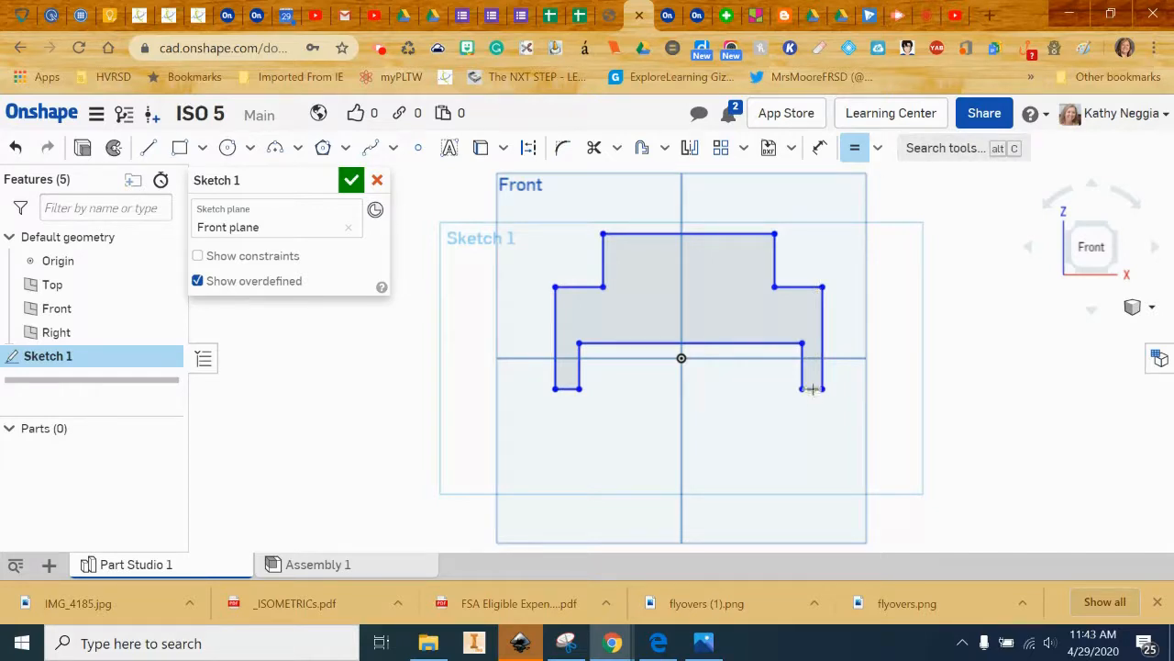
# Make the feet's bottom edges, their inner vertical edges and the raised block's vertical sides equal in left-right pairs
pyautogui.click(812, 388)
pyautogui.click(568, 388)
pyautogui.click(579, 370)
pyautogui.click(799, 371)
pyautogui.click(775, 269)
pyautogui.click(603, 270)
# Dimension the profile's overall width between the outer foot corners as 2 in
pyautogui.click(820, 148)
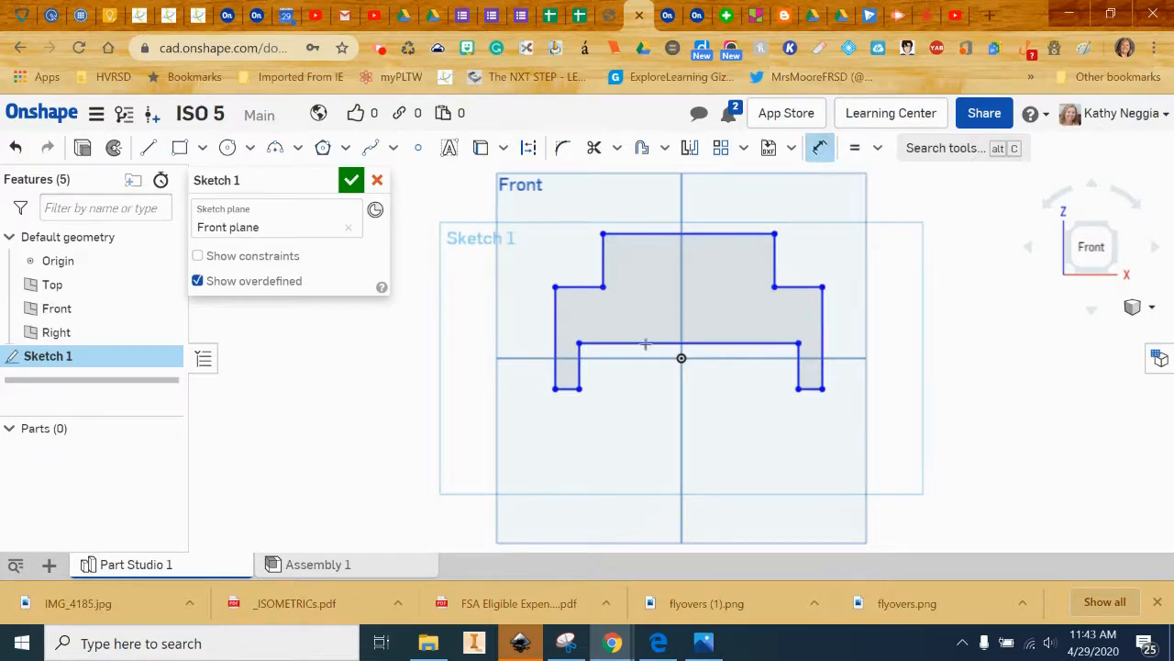
pyautogui.click(554, 388)
pyautogui.click(823, 388)
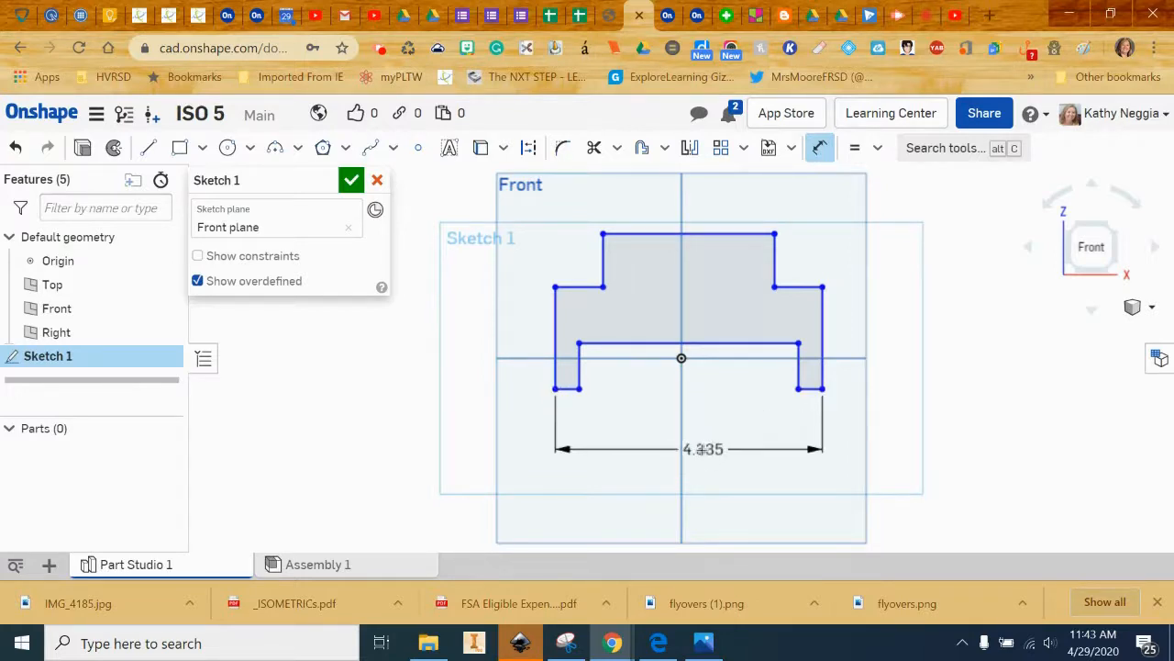
pyautogui.click(702, 449)
pyautogui.write('2')
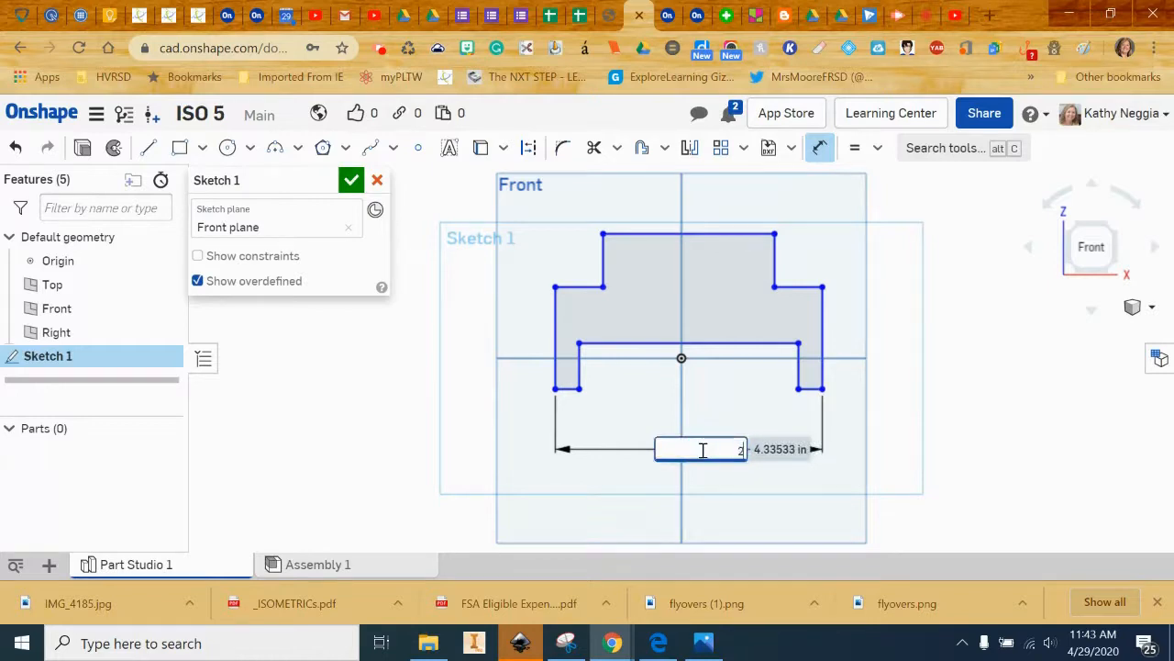
pyautogui.press('Return')
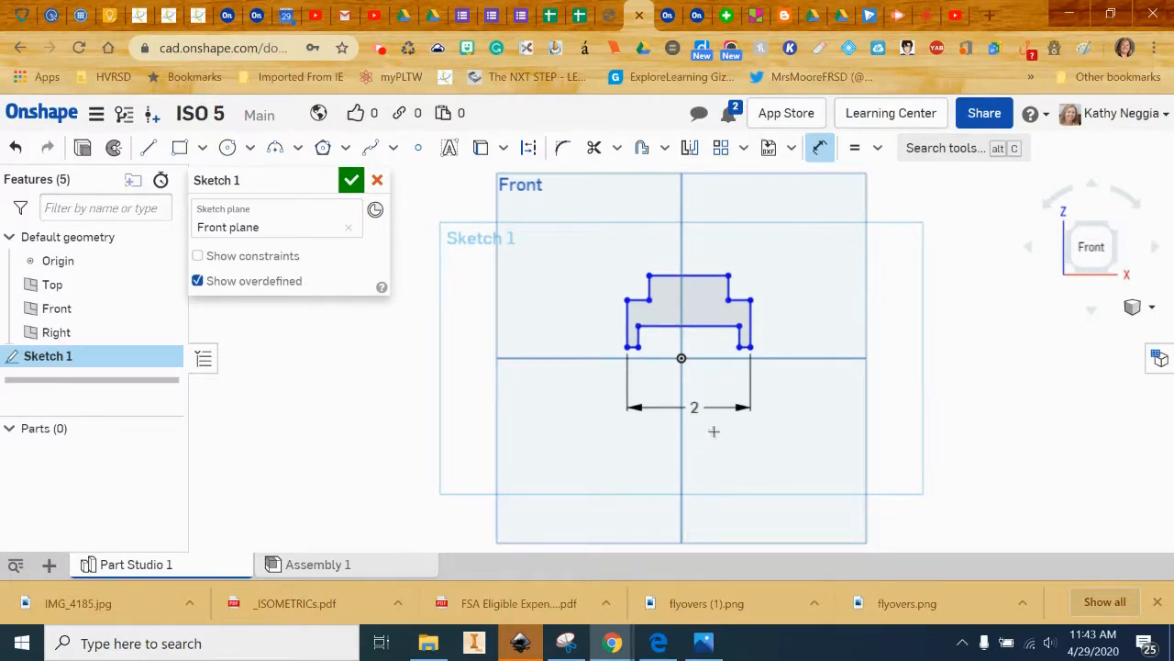
# Dimension the profile's overall height from the raised block's top corner to the right foot's bottom corner as 1.25 in
pyautogui.scroll(3, 731, 412)
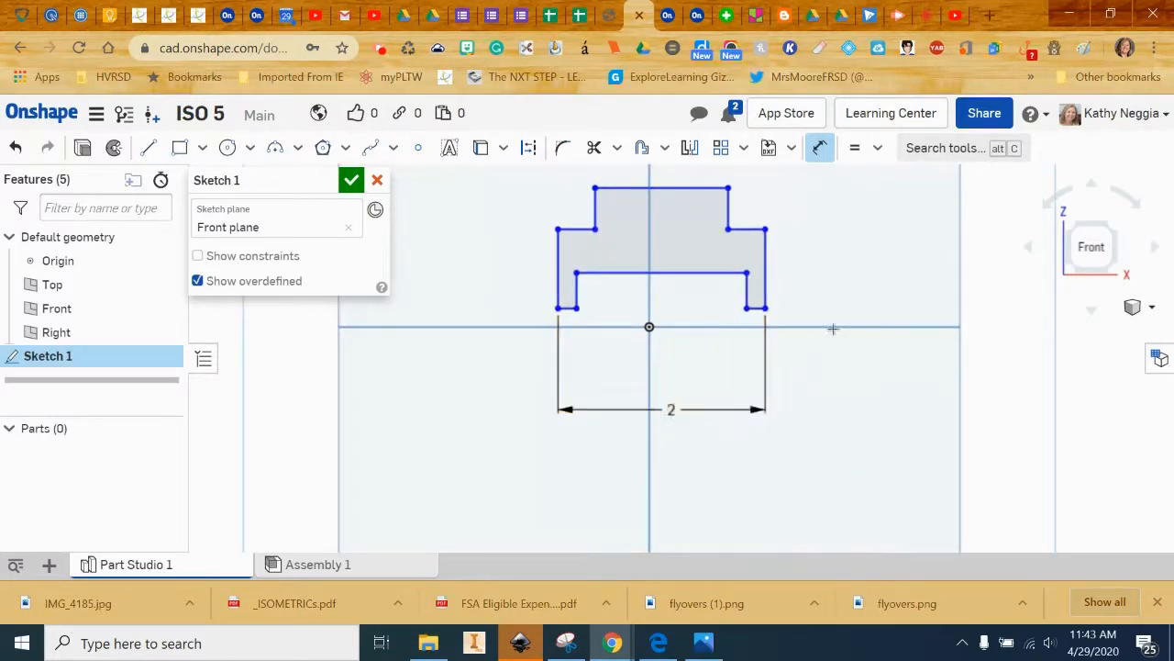
pyautogui.moveTo(869, 314); pyautogui.dragTo(850, 365, button='middle')
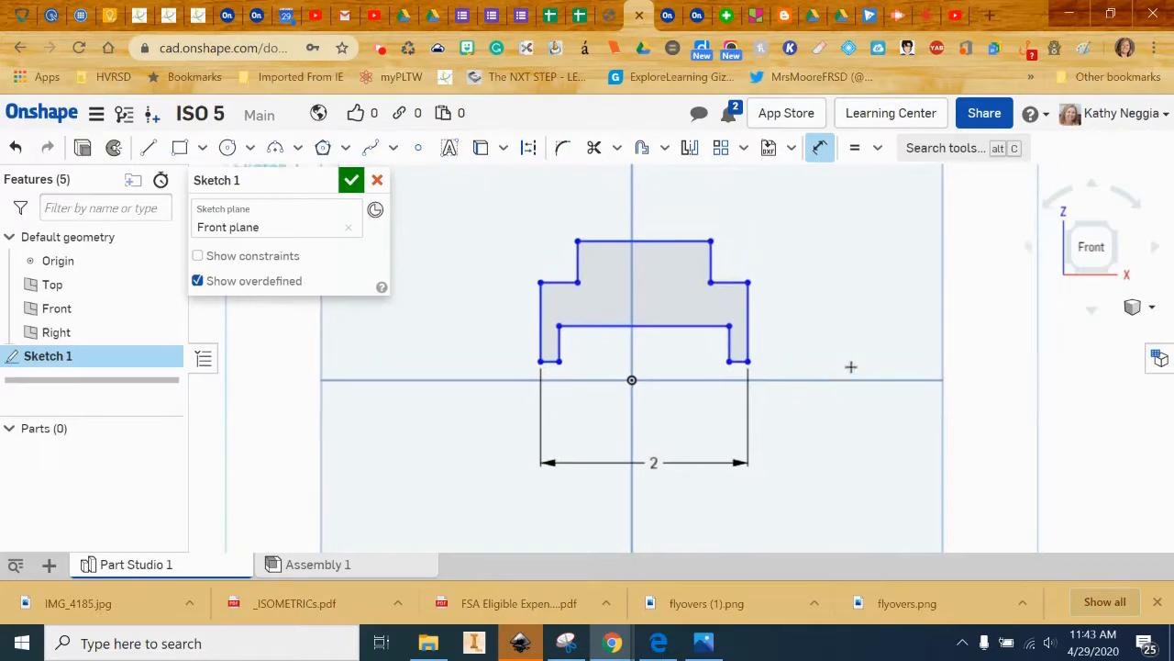
pyautogui.click(711, 242)
pyautogui.click(749, 362)
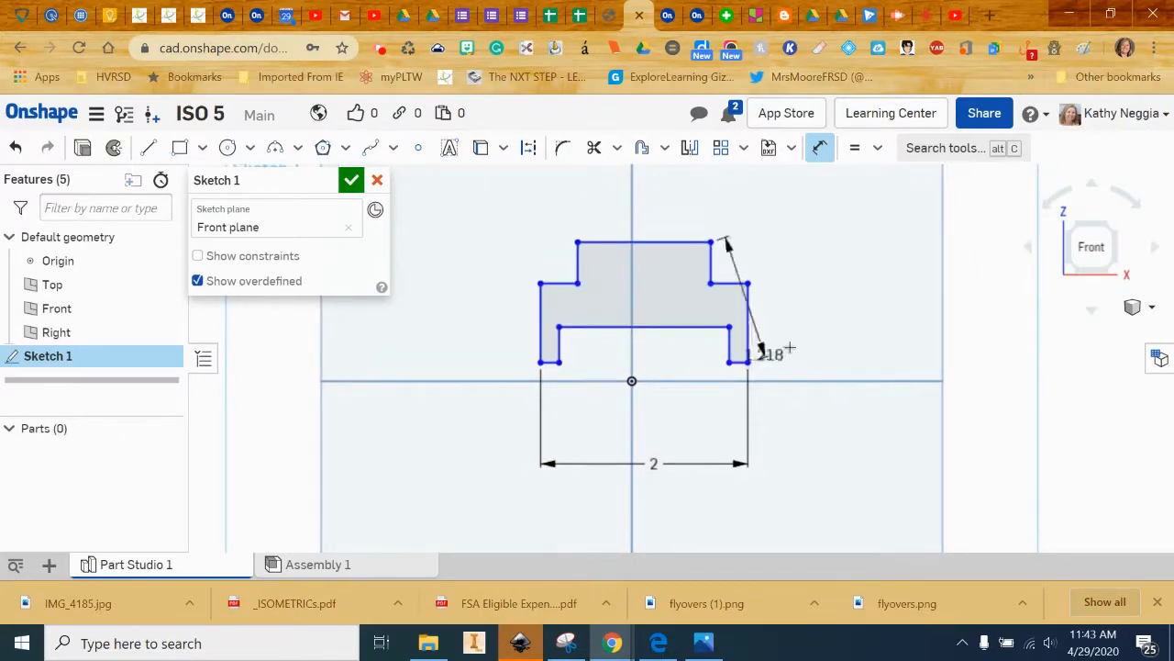
pyautogui.click(869, 293)
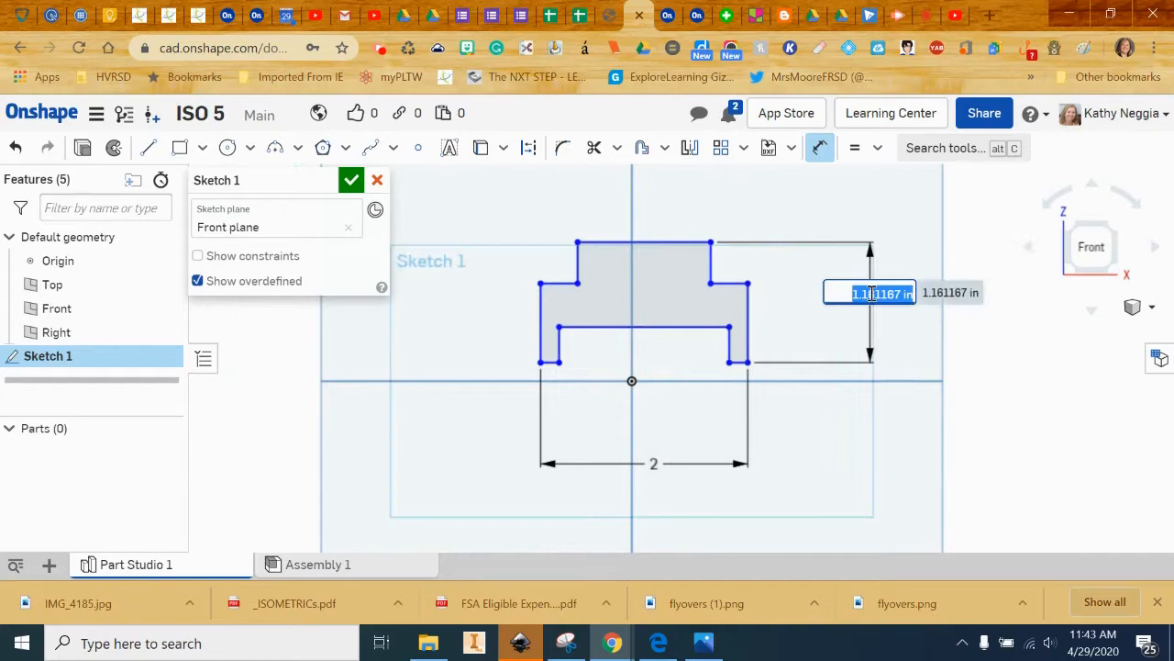
pyautogui.write('1.25')
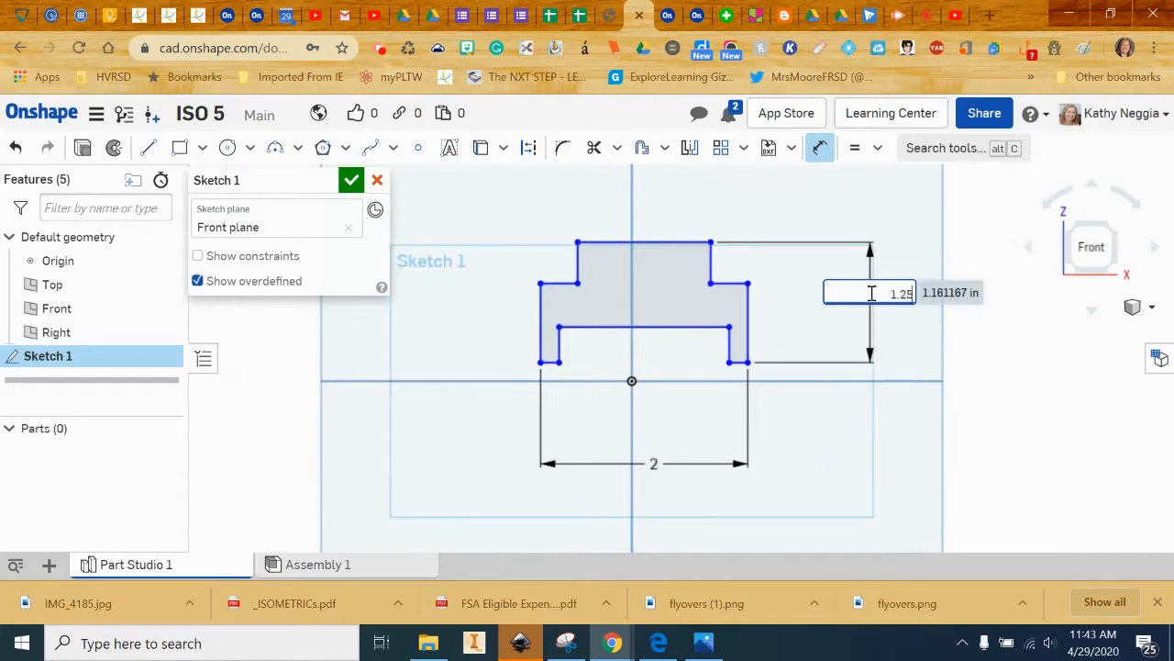
pyautogui.press('Return')
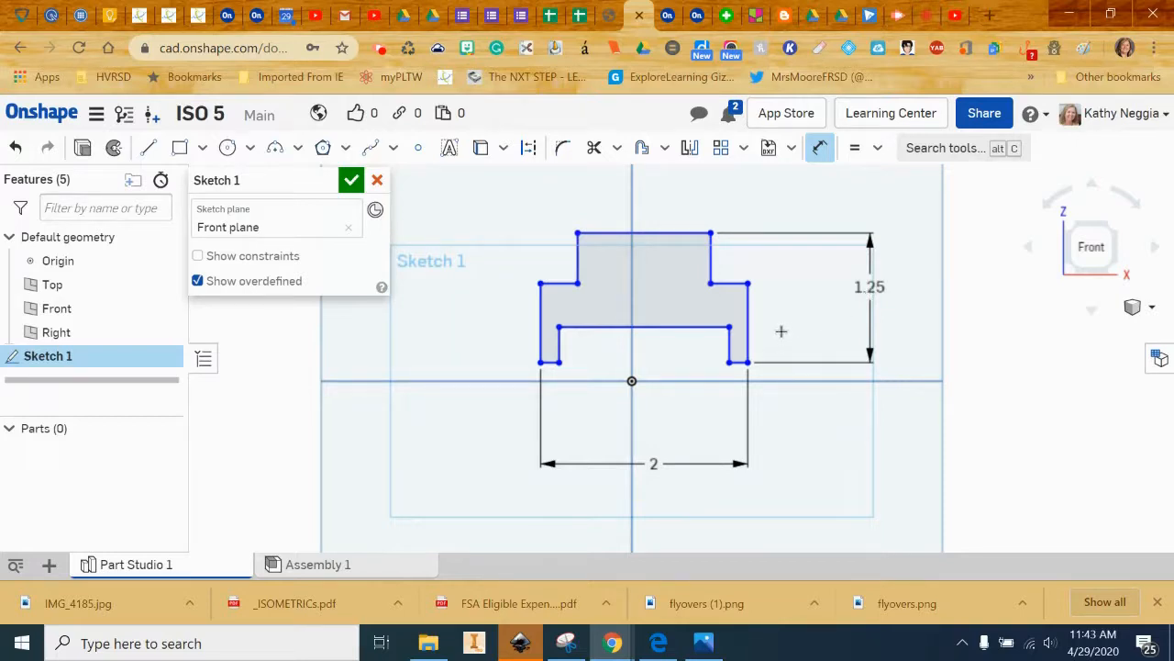
# Dimension the raised block's right vertical side as 0.5 in
pyautogui.click(712, 261)
pyautogui.click(806, 260)
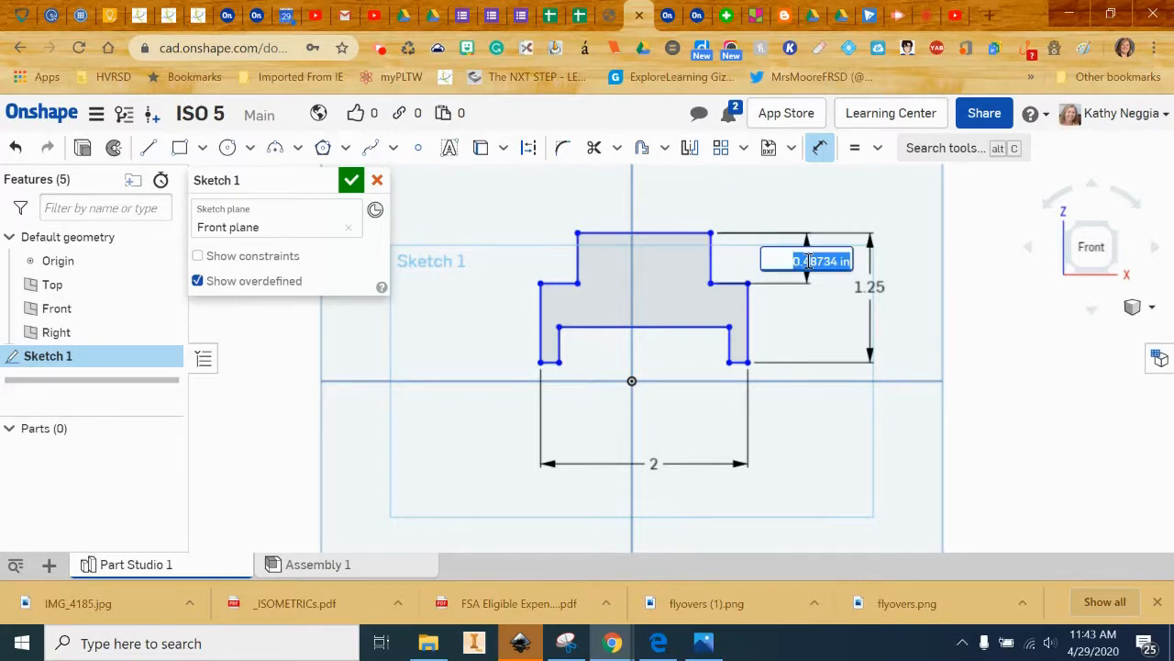
pyautogui.press('BackSpace')
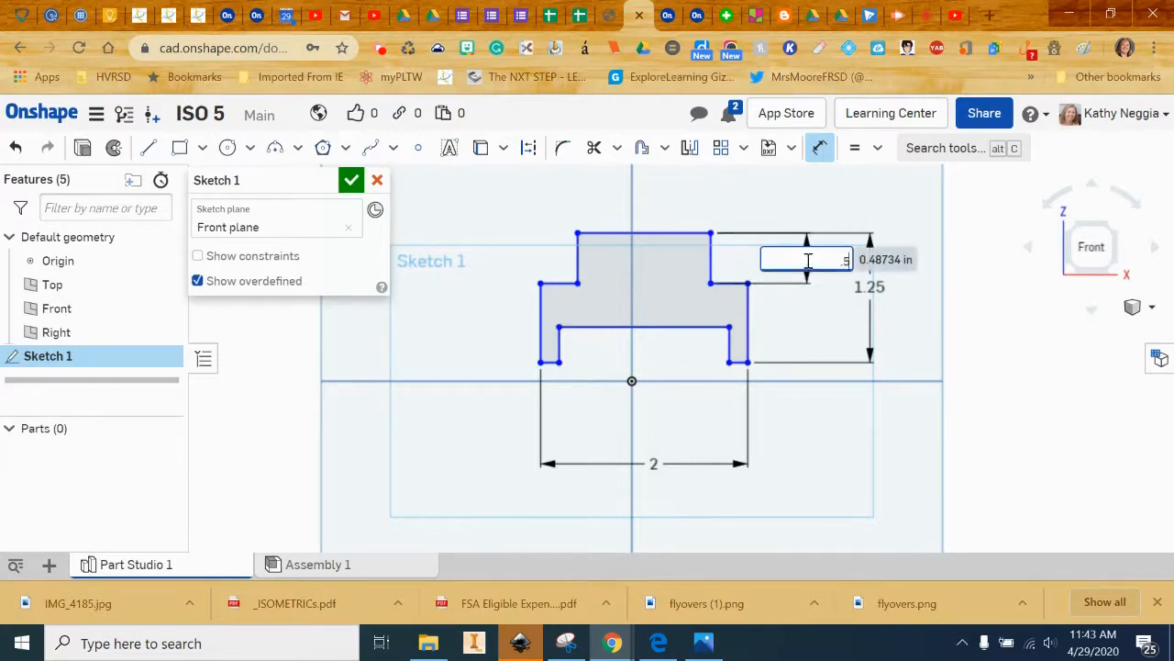
pyautogui.write('.5')
pyautogui.press('Return')
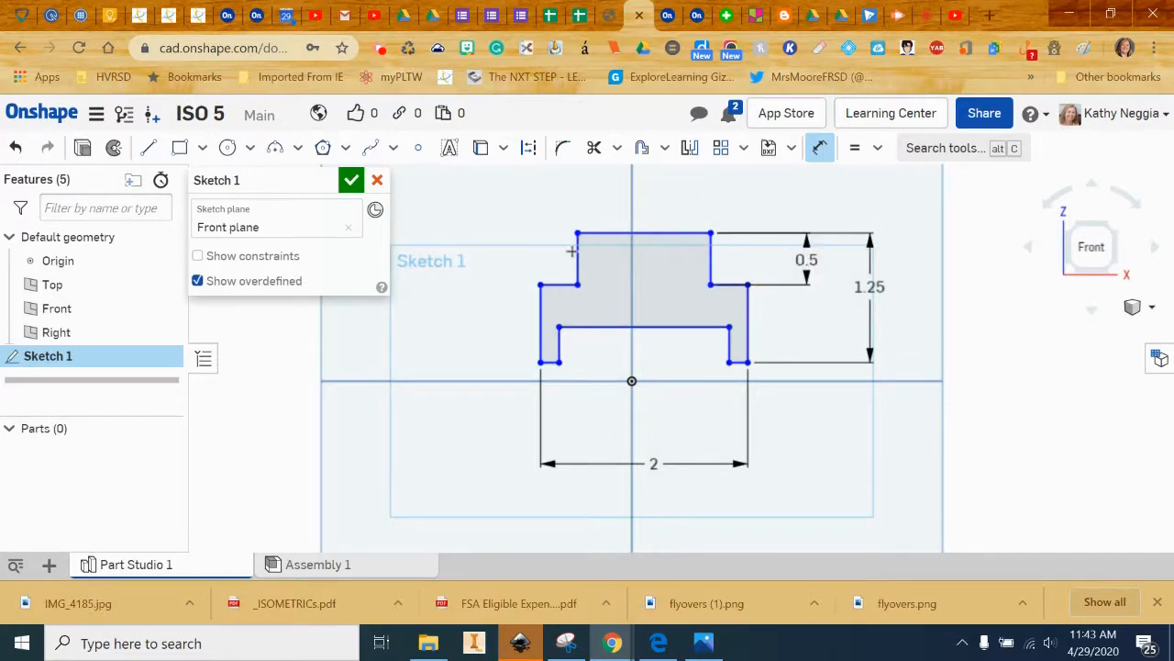
pyautogui.click(580, 259)
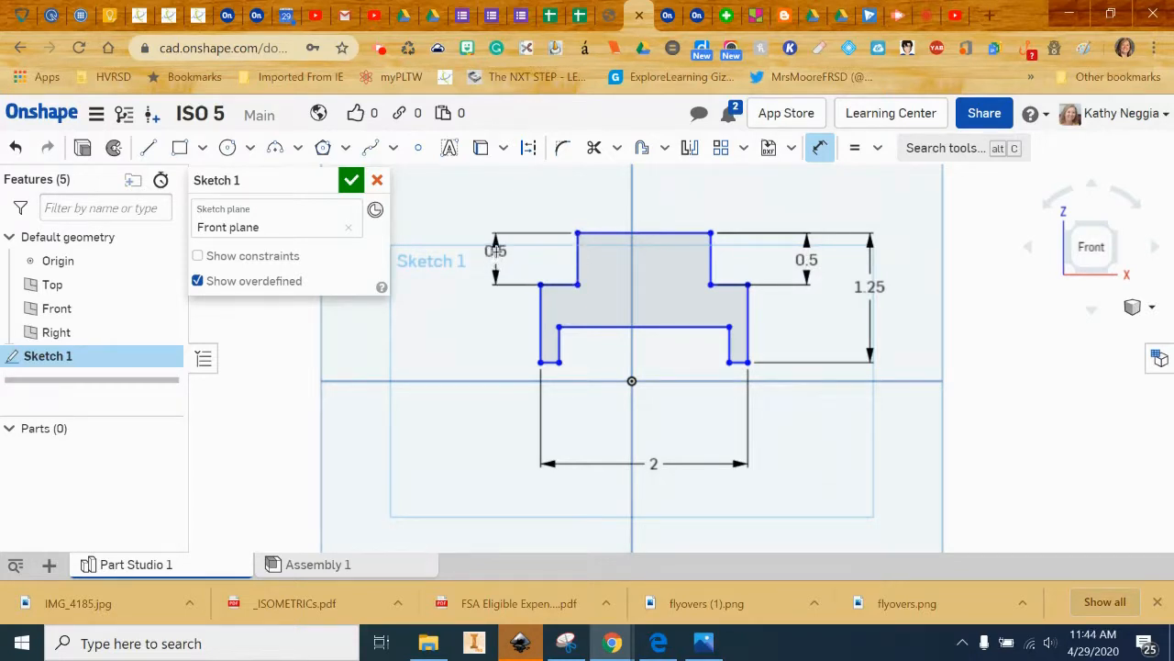
pyautogui.press('Escape')
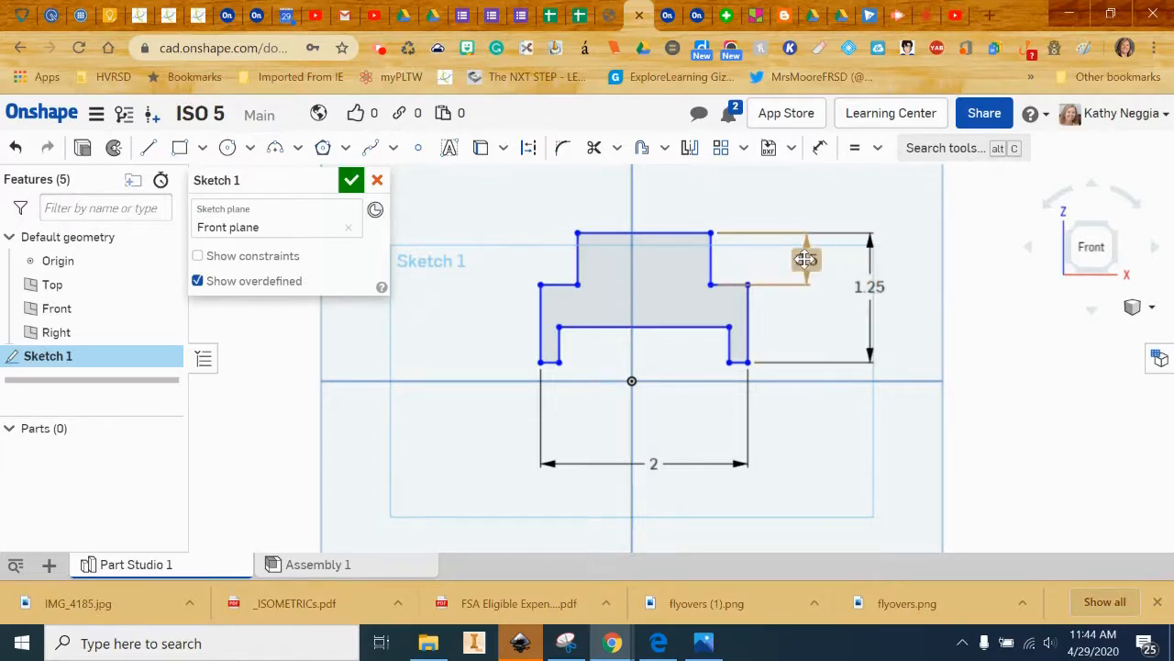
pyautogui.click(748, 335)
pyautogui.click(756, 337)
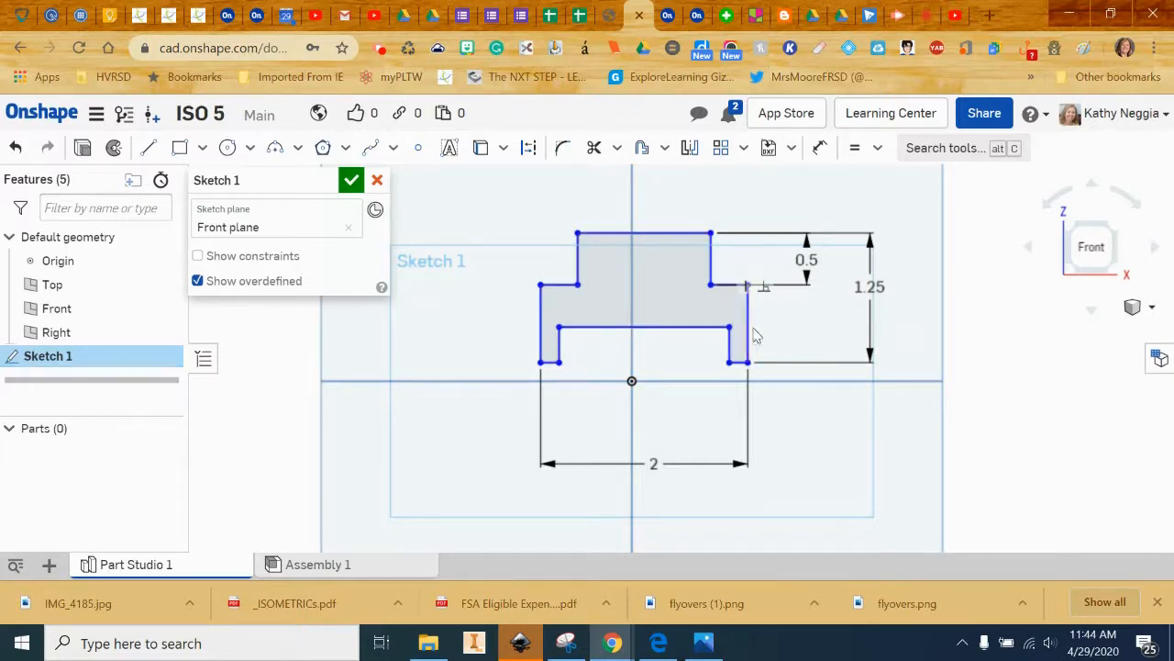
pyautogui.click(820, 146)
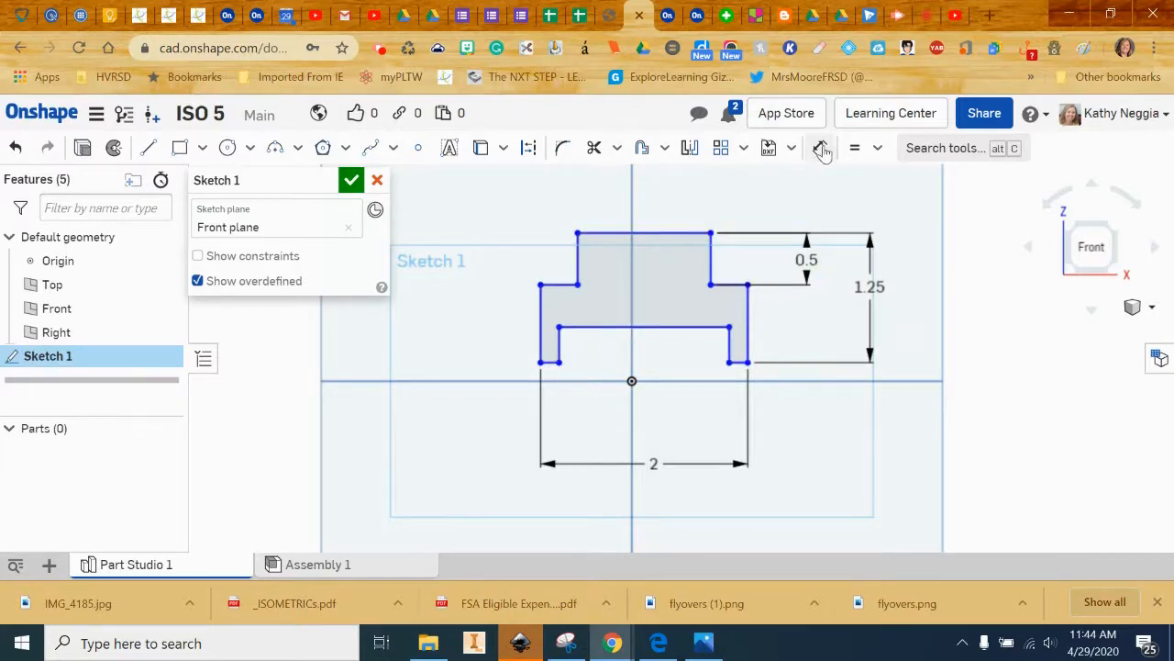
pyautogui.click(749, 315)
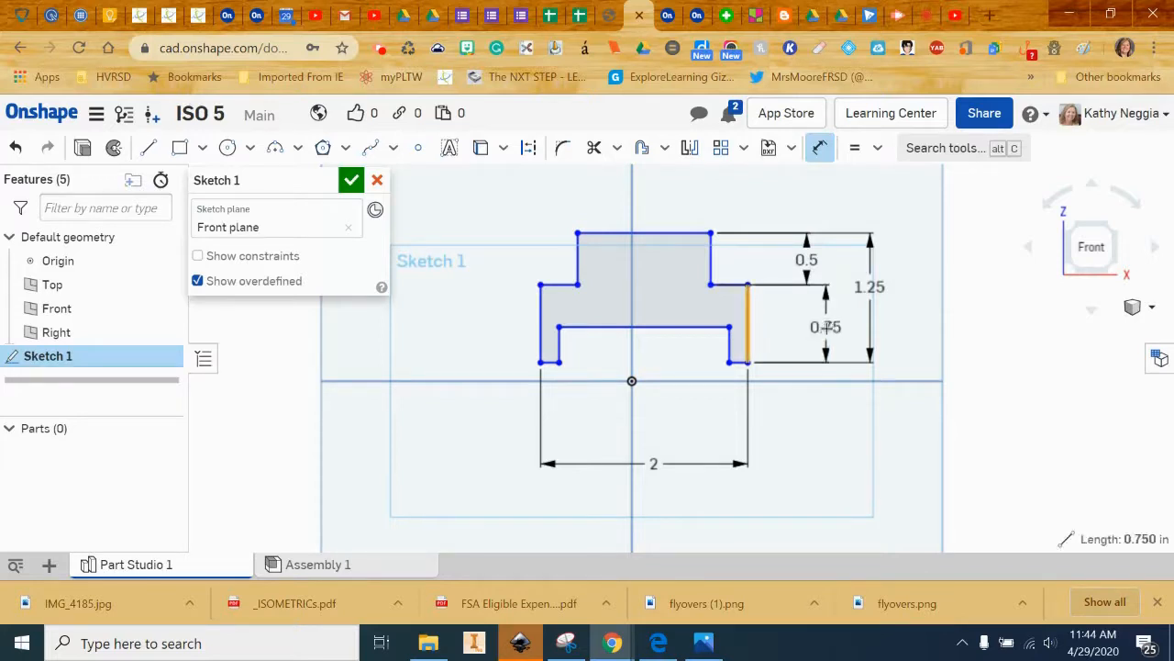
pyautogui.press('Escape')
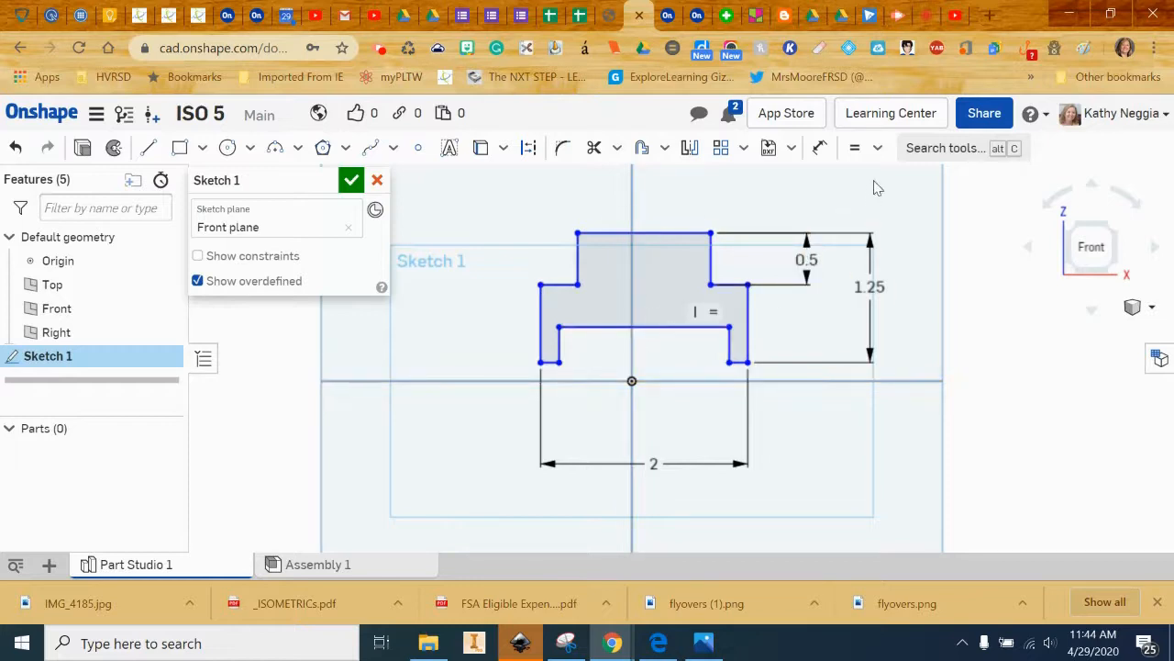
# Dimension the width of the left foot's bottom edge as 0.25 in
pyautogui.click(819, 148)
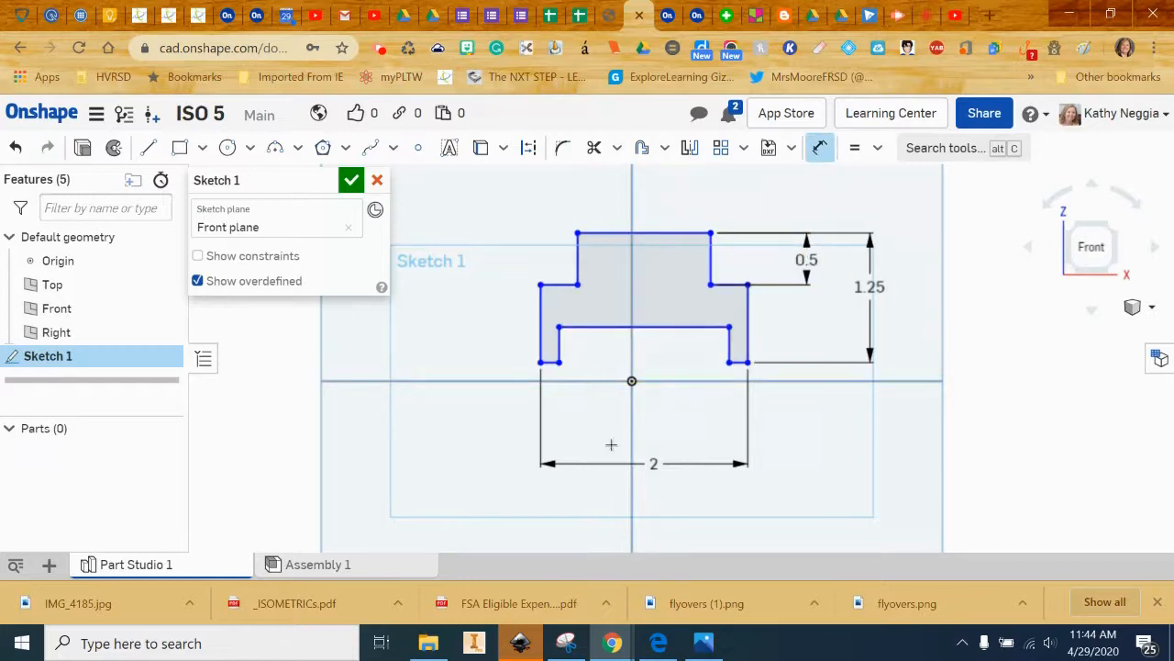
pyautogui.click(558, 365)
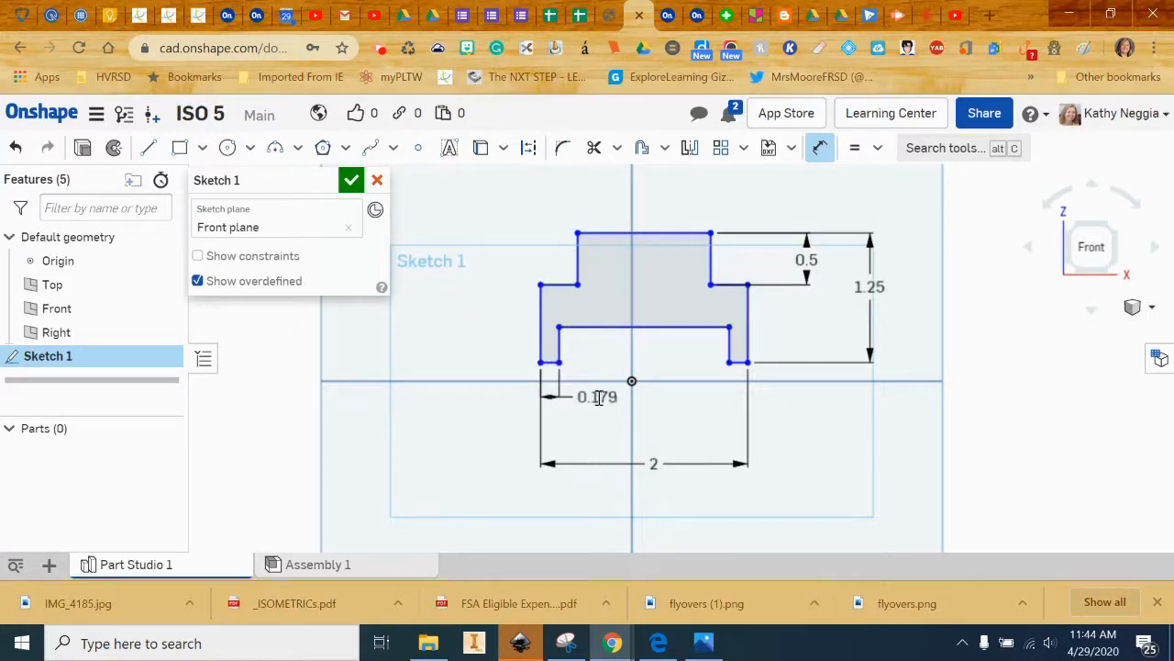
pyautogui.click(598, 396)
pyautogui.press('BackSpace')
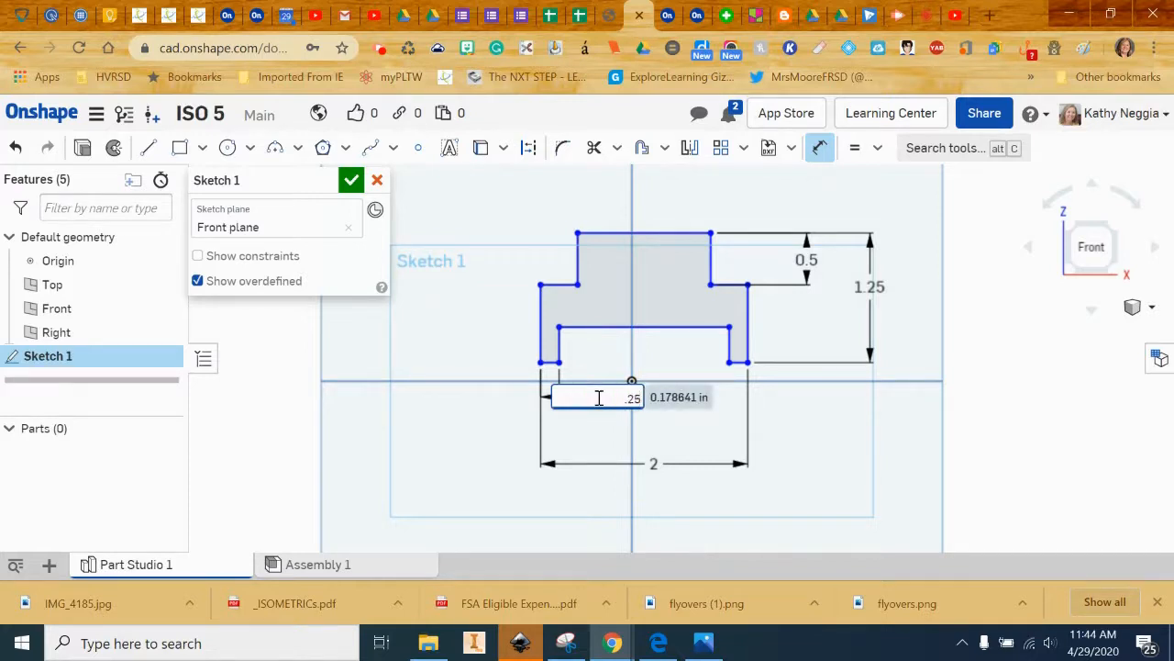
pyautogui.write('.25')
pyautogui.press('Return')
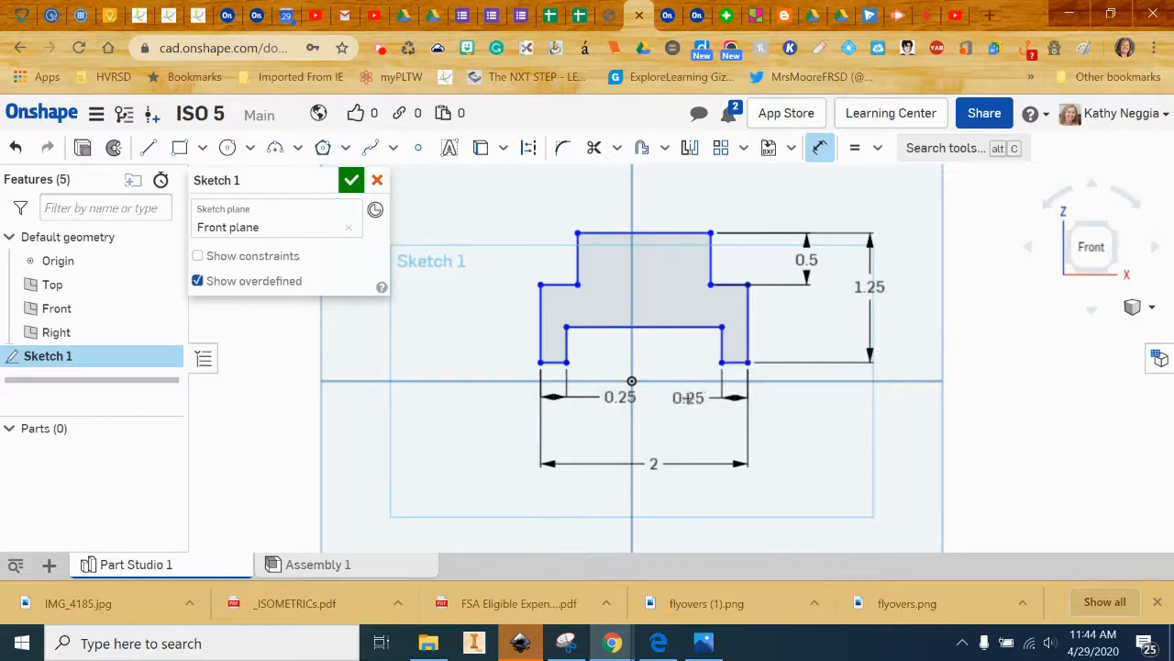
pyautogui.press('Escape')
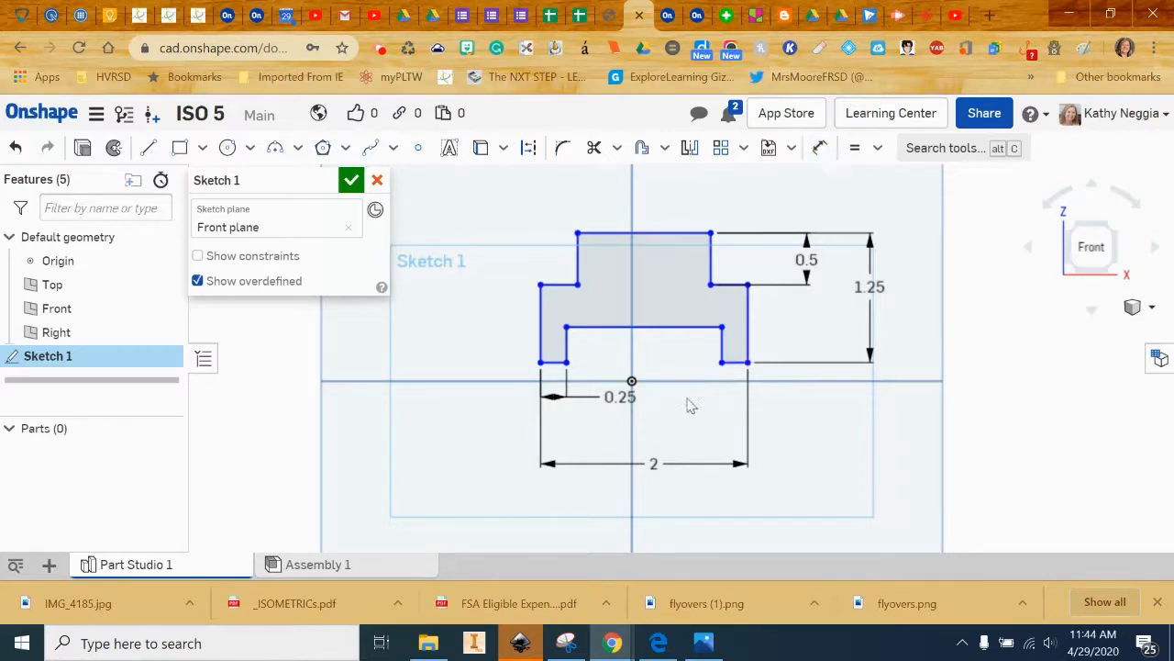
# Dimension the right foot's inner vertical edge, between its two endpoints, as 0.25 in
pyautogui.click(722, 363)
pyautogui.click(723, 327)
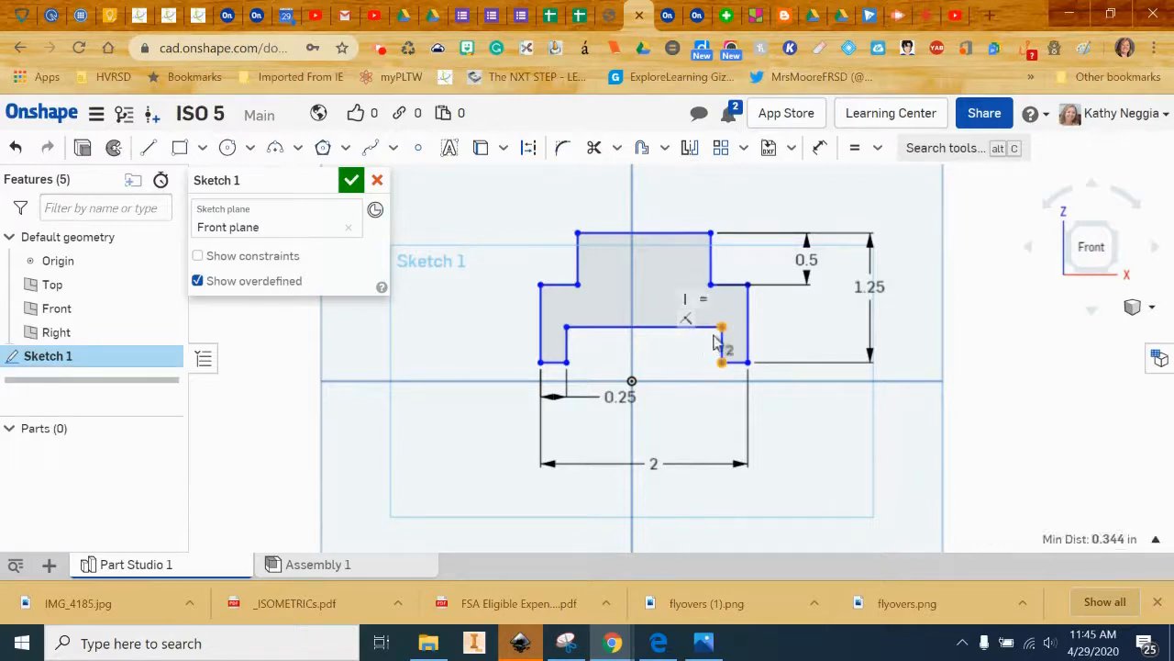
pyautogui.click(819, 147)
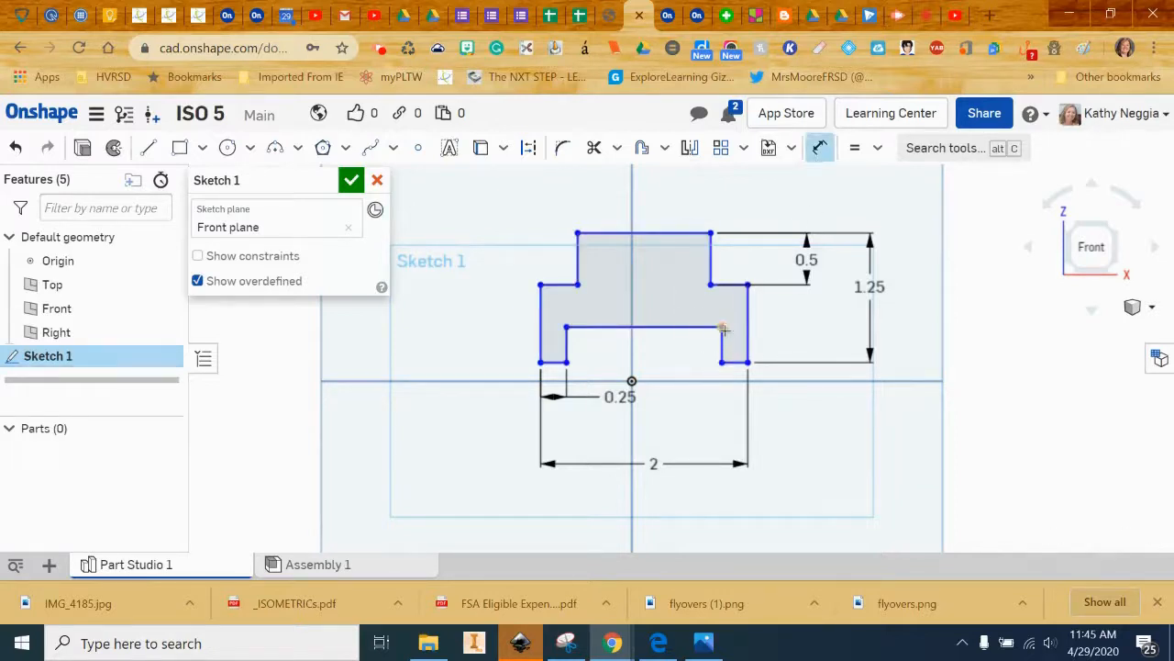
pyautogui.click(722, 363)
pyautogui.click(722, 327)
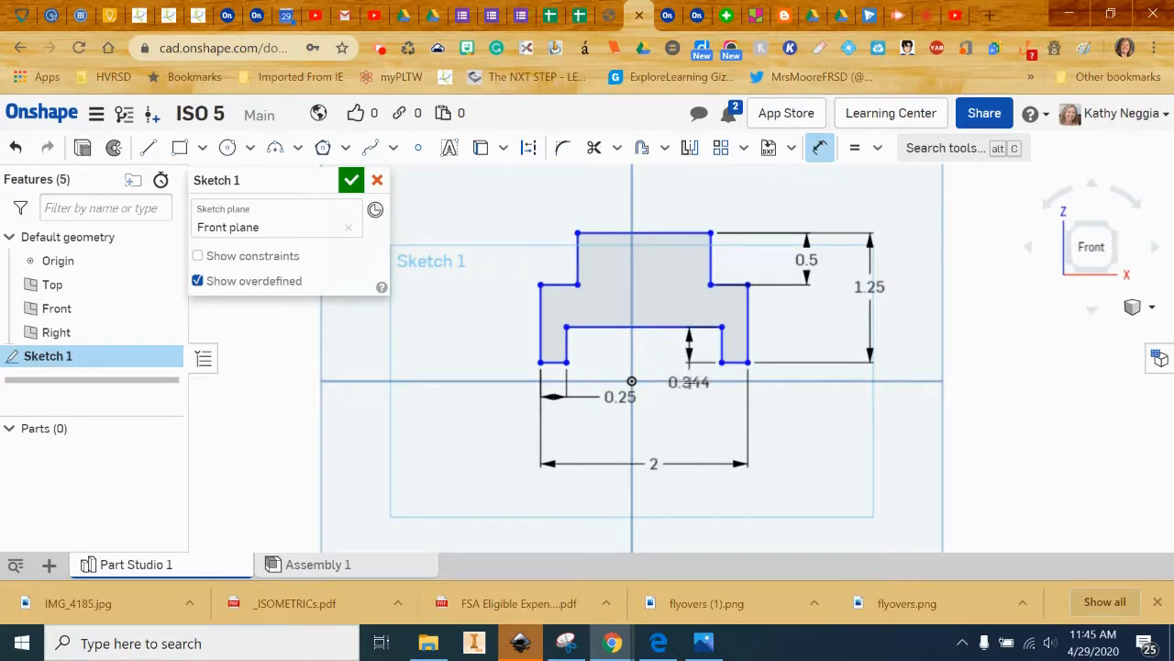
pyautogui.click(690, 381)
pyautogui.press('BackSpace')
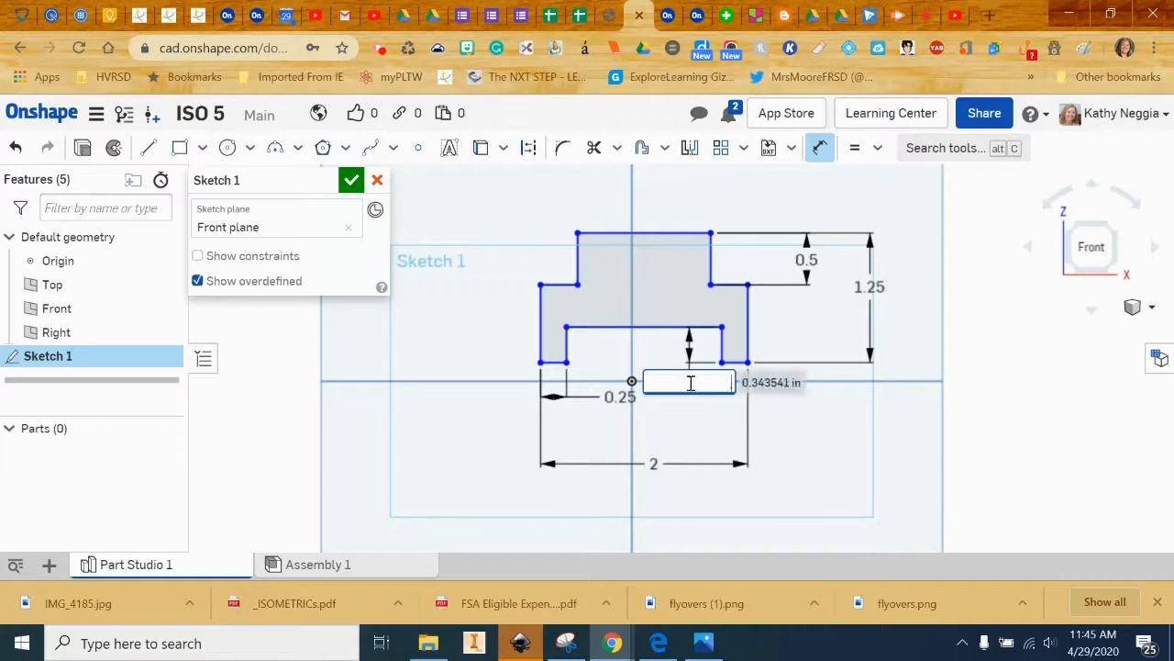
pyautogui.write('.25')
pyautogui.press('Return')
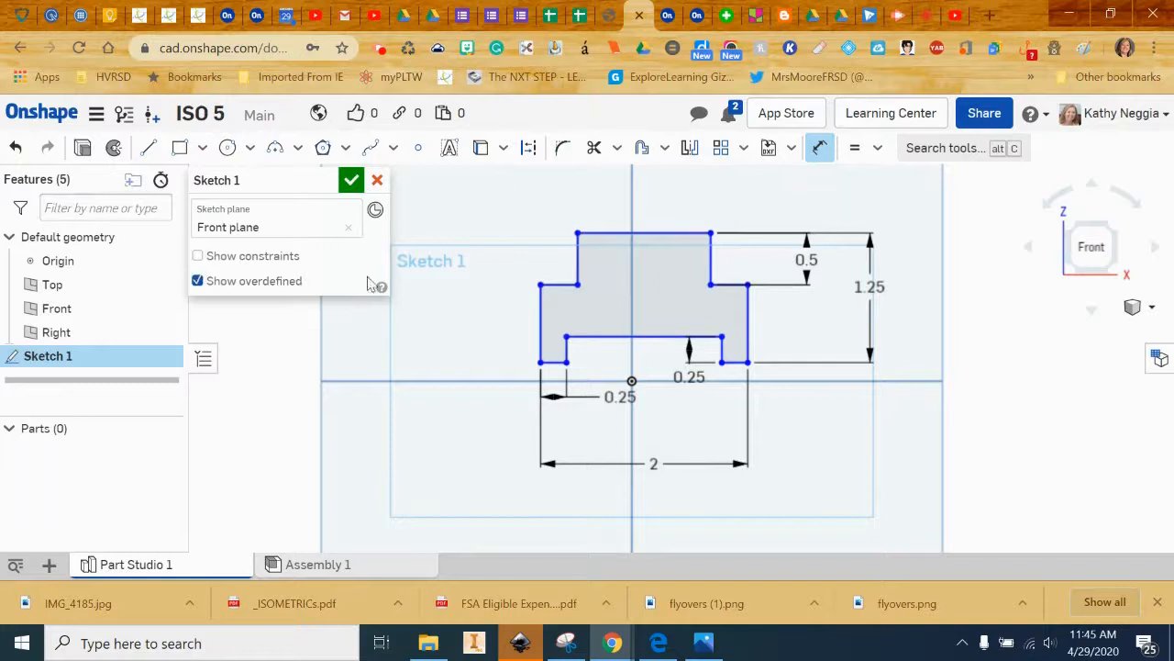
# Display the sketch's constraint symbols to review the profile's constraints, and hide them again
pyautogui.click(197, 257)
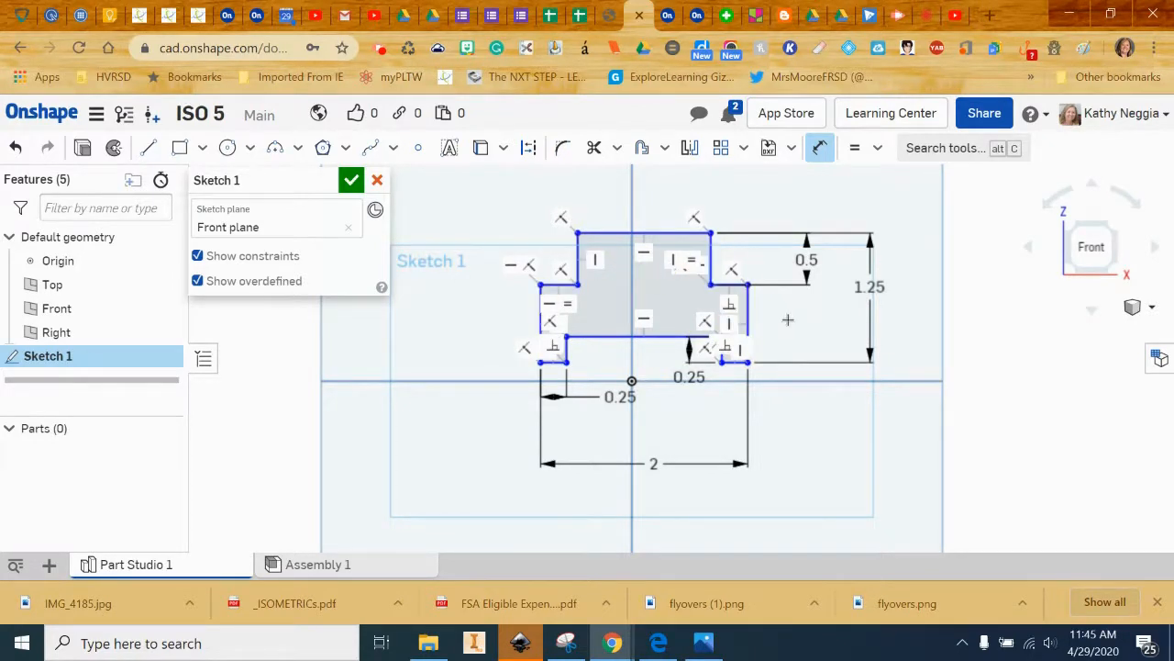
pyautogui.click(198, 257)
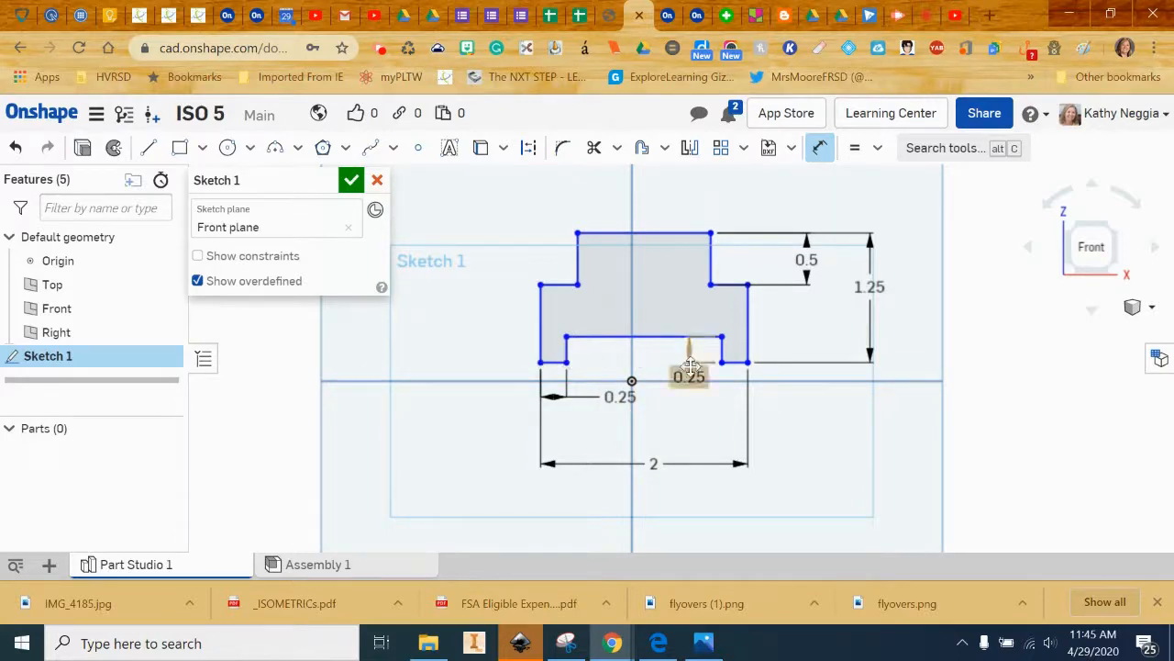
pyautogui.scroll(1, 771, 296)
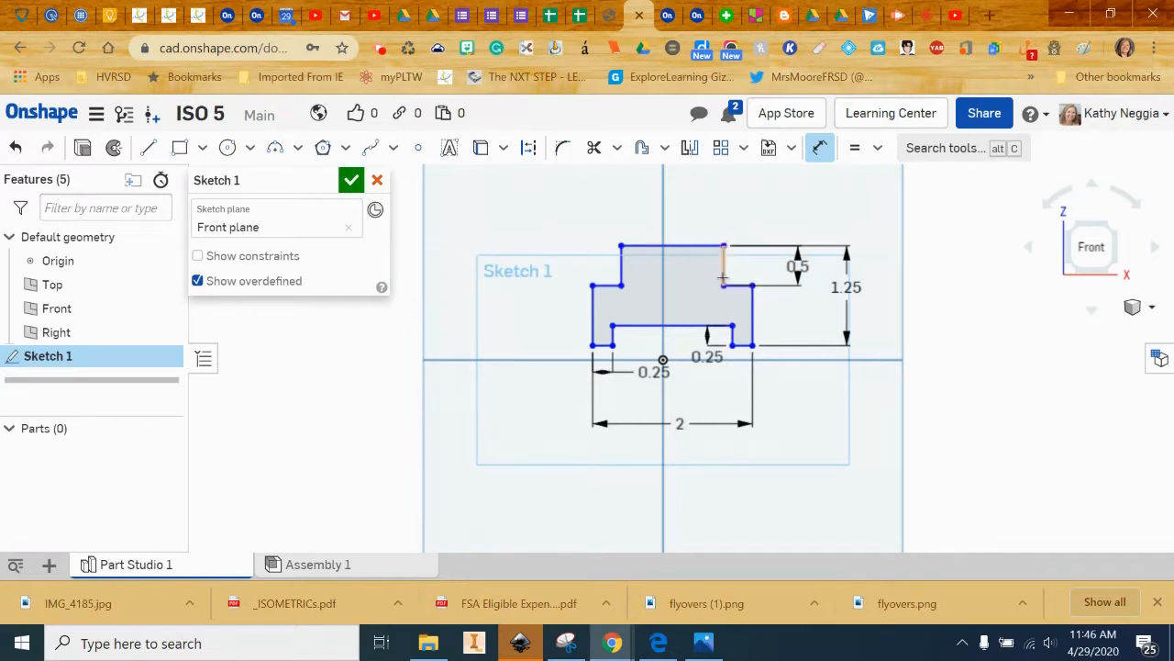
# Dimension the horizontal distance from the profile's left outer side to the raised block's left side as 0.5 in
pyautogui.click(821, 151)
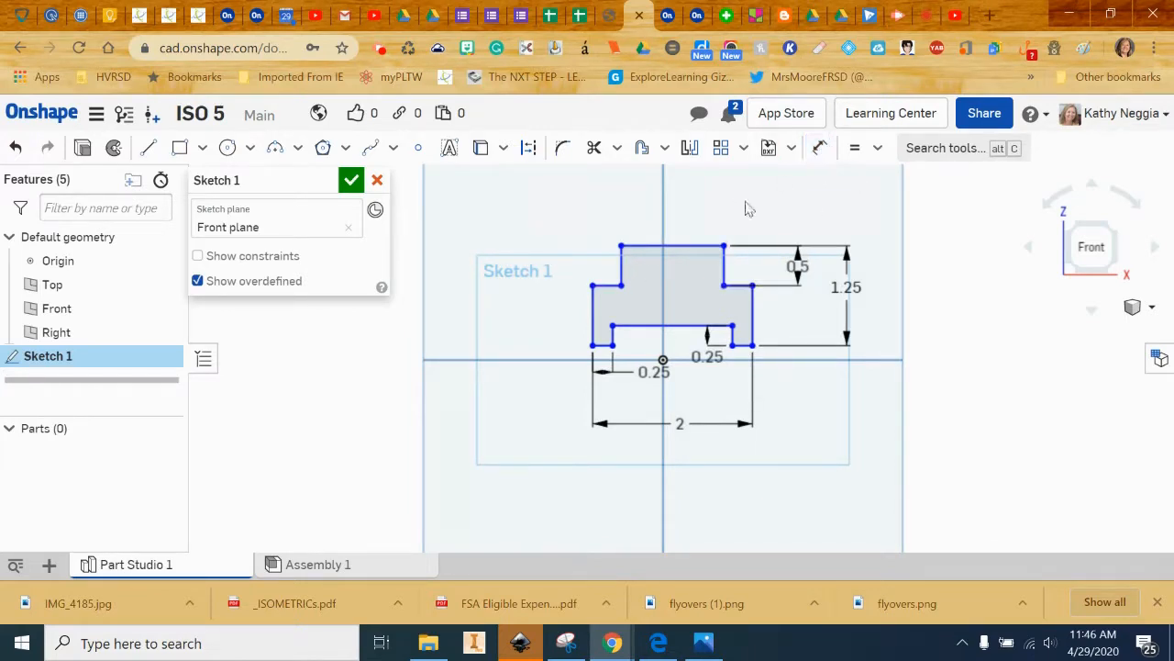
pyautogui.click(593, 287)
pyautogui.click(622, 287)
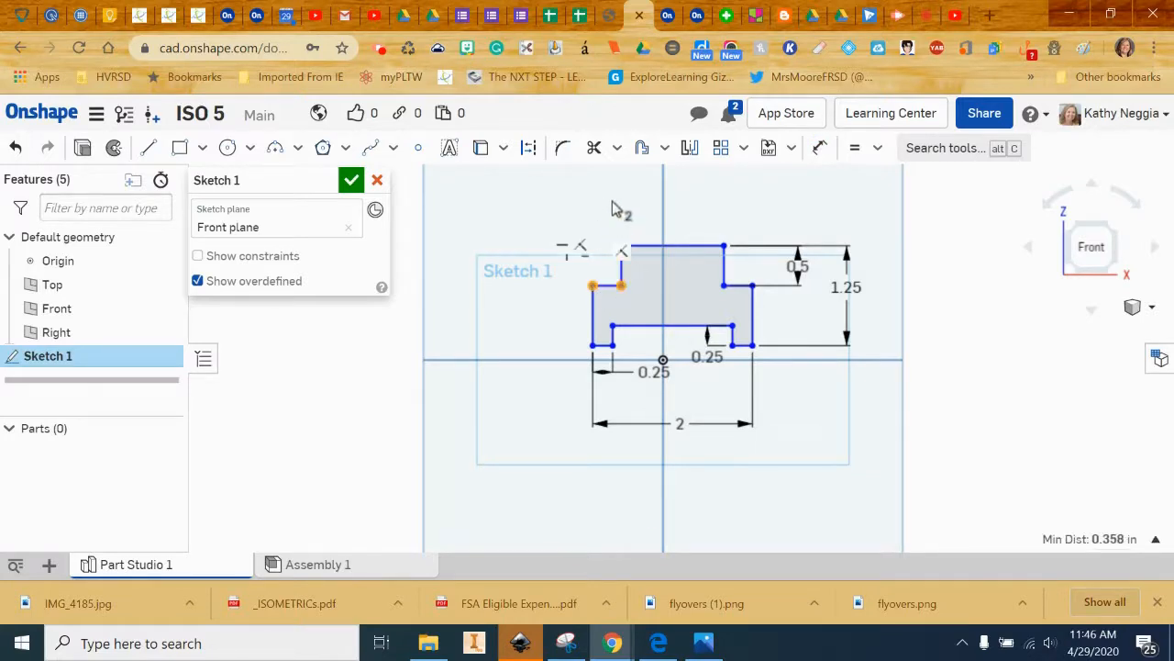
pyautogui.click(846, 183)
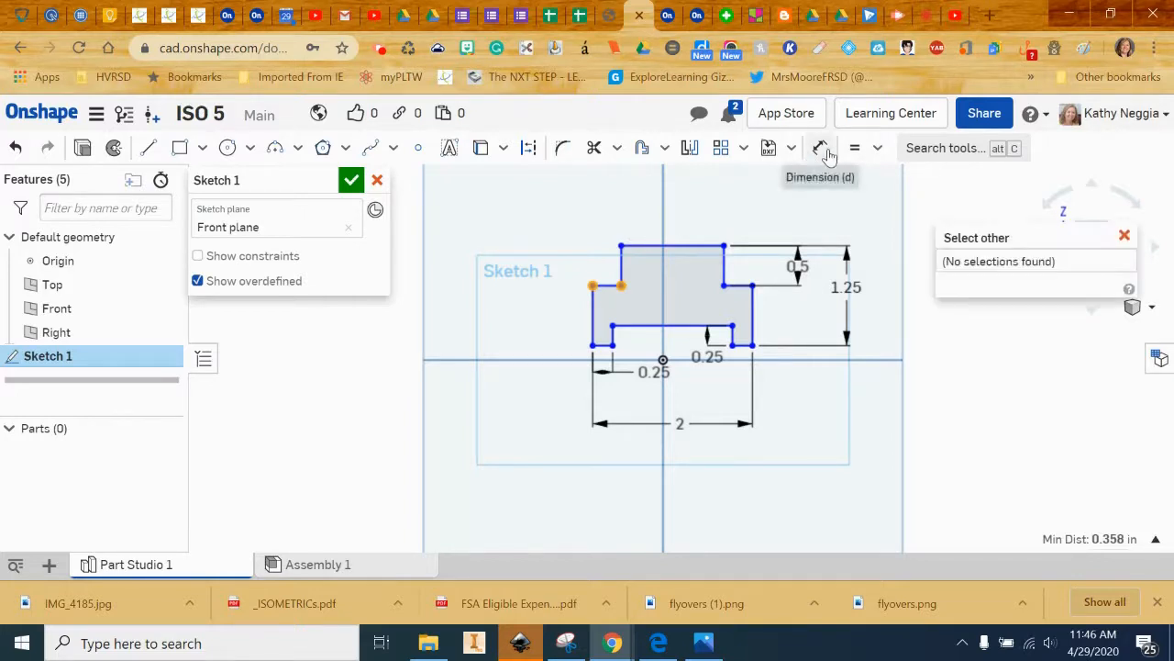
pyautogui.click(819, 148)
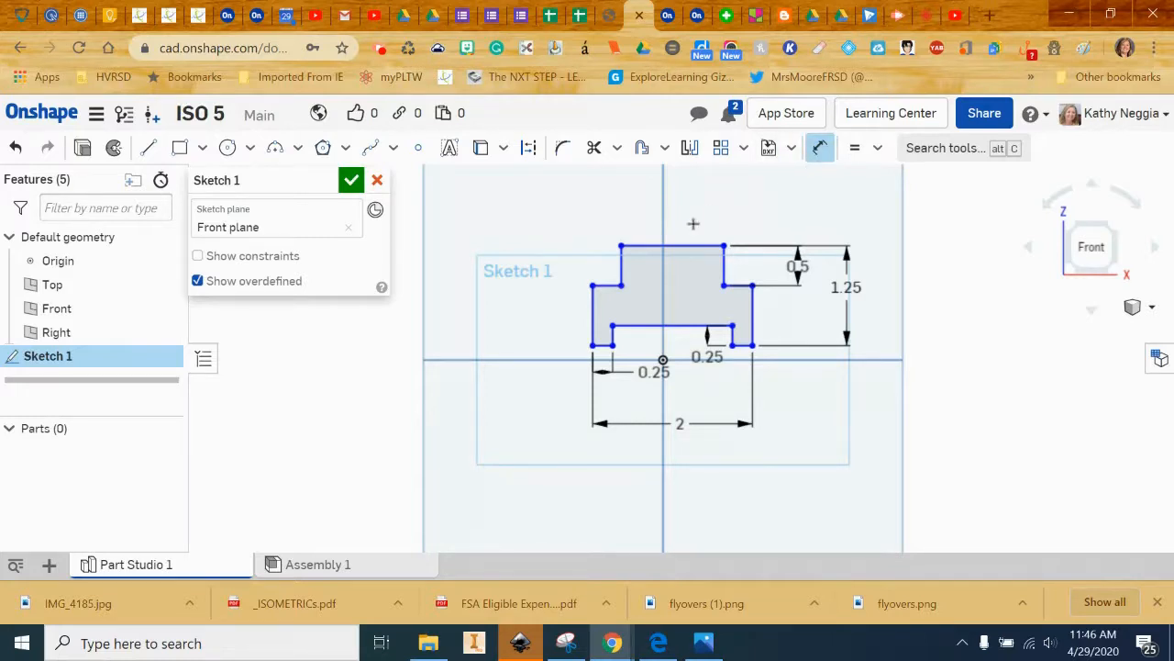
pyautogui.click(620, 272)
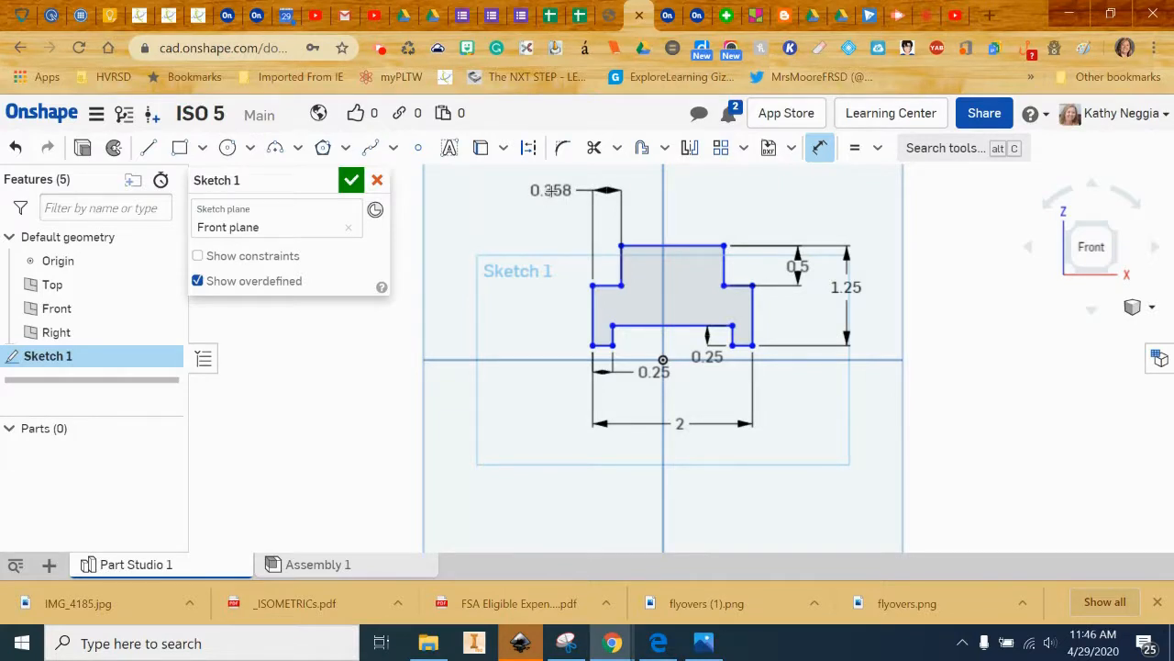
pyautogui.click(552, 190)
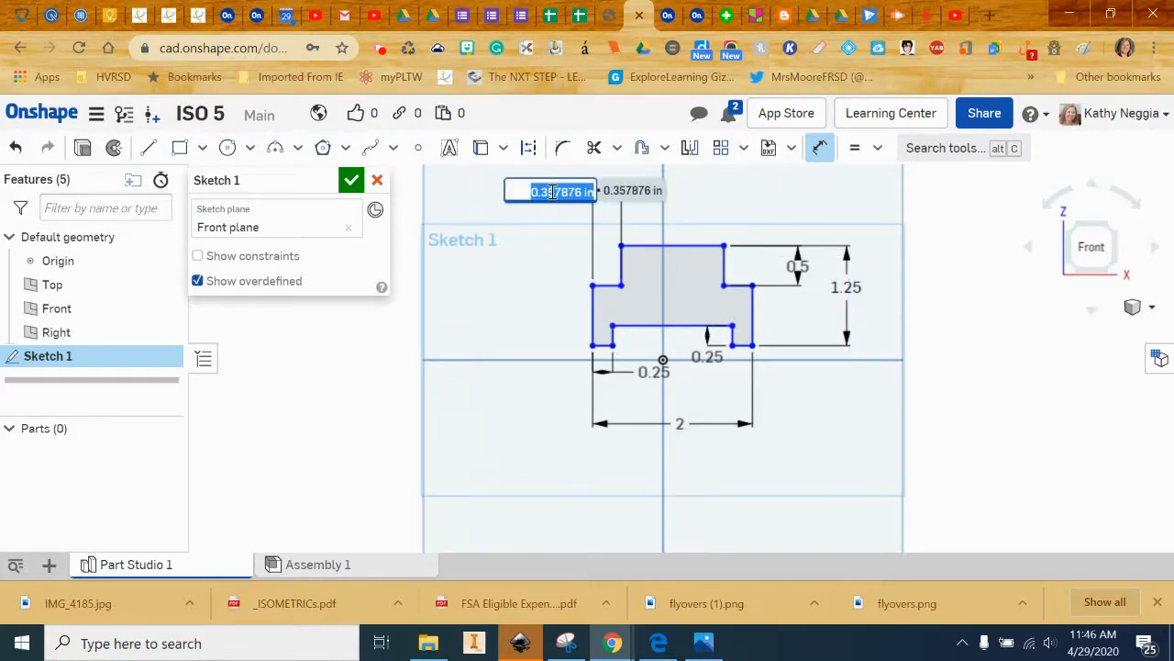
pyautogui.write('5')
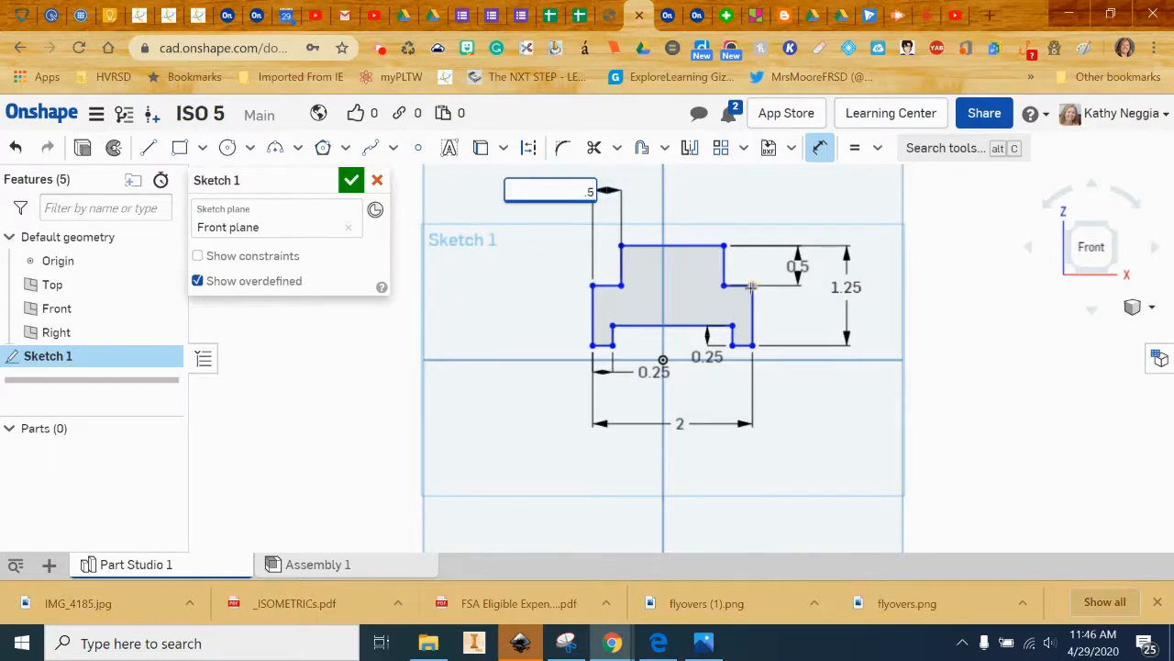
pyautogui.press('Return')
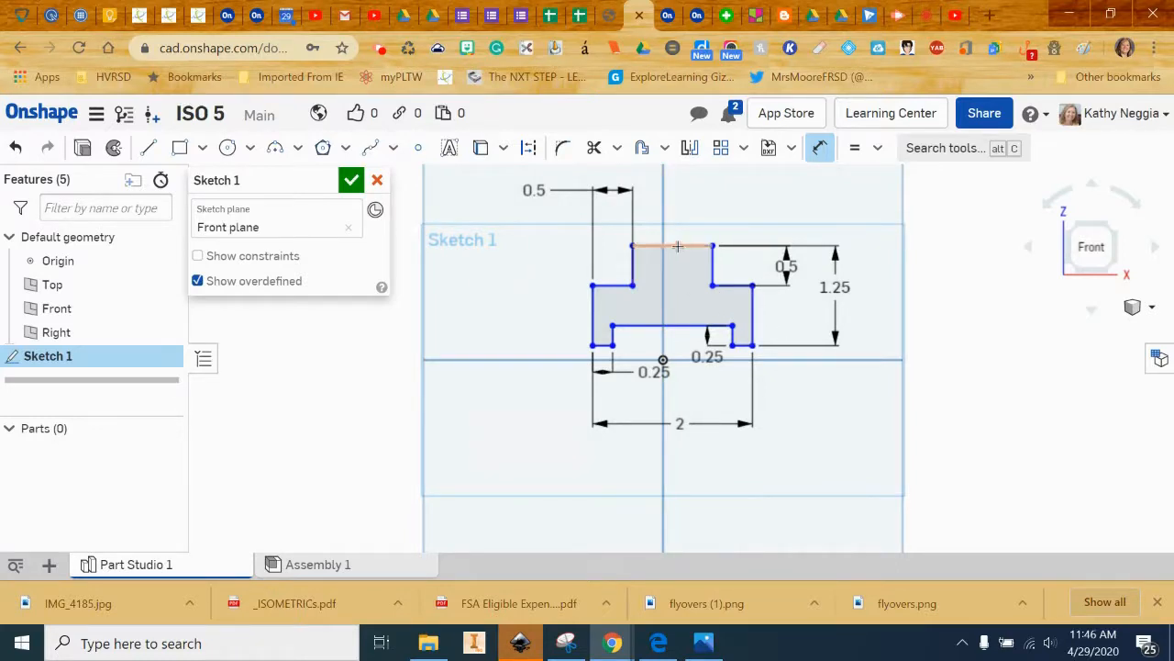
# Dimension the width of the raised block's top edge, keeping the proposed value, and finish the sketch
pyautogui.click(824, 151)
pyautogui.click(823, 150)
pyautogui.click(673, 248)
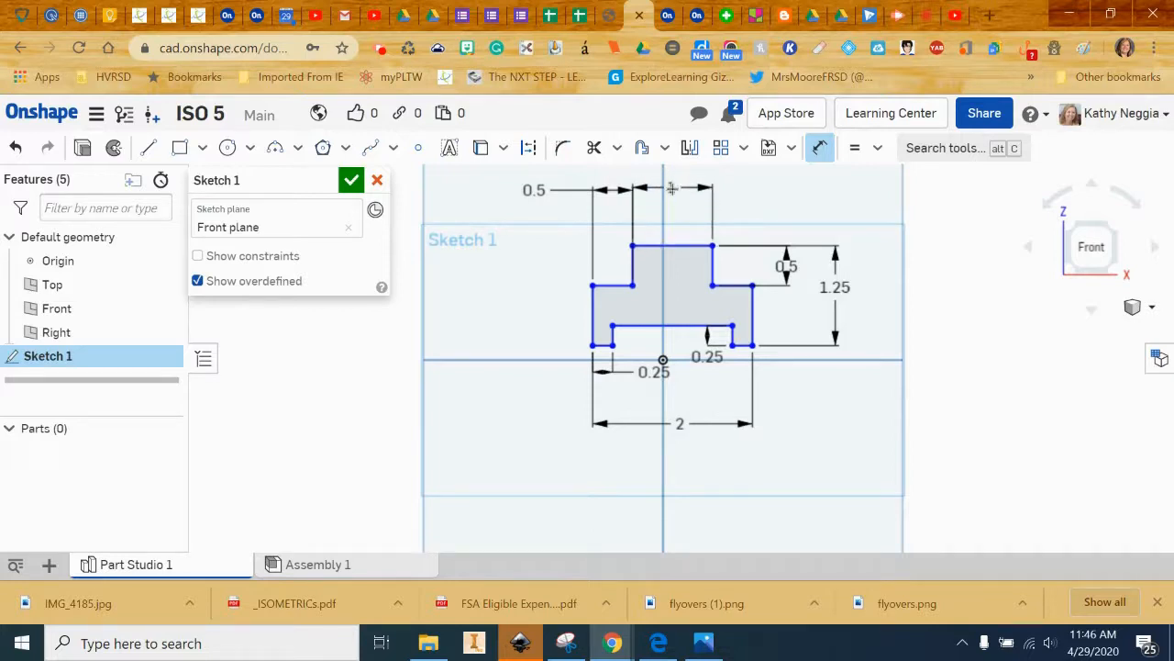
pyautogui.click(673, 191)
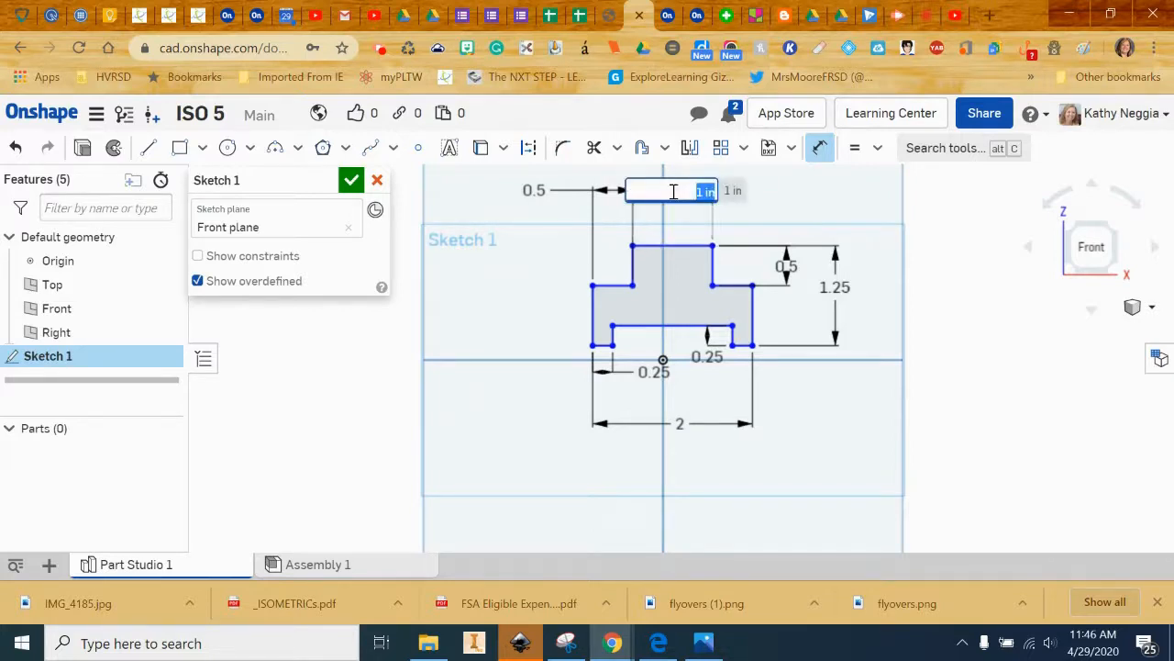
pyautogui.press('Return')
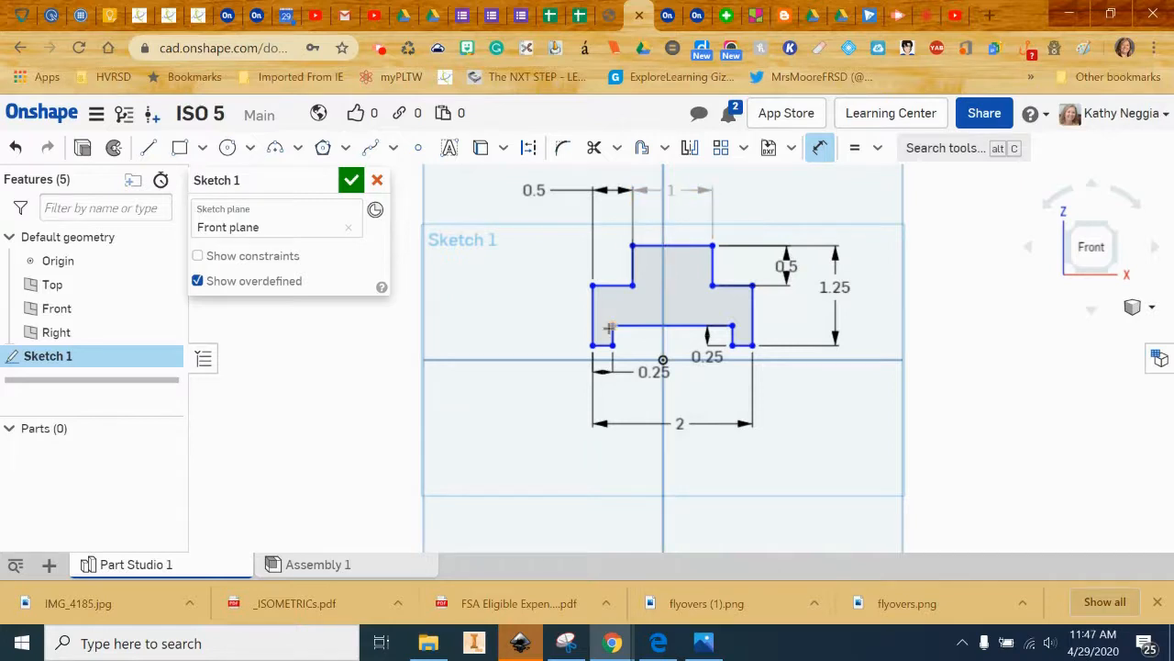
pyautogui.click(353, 181)
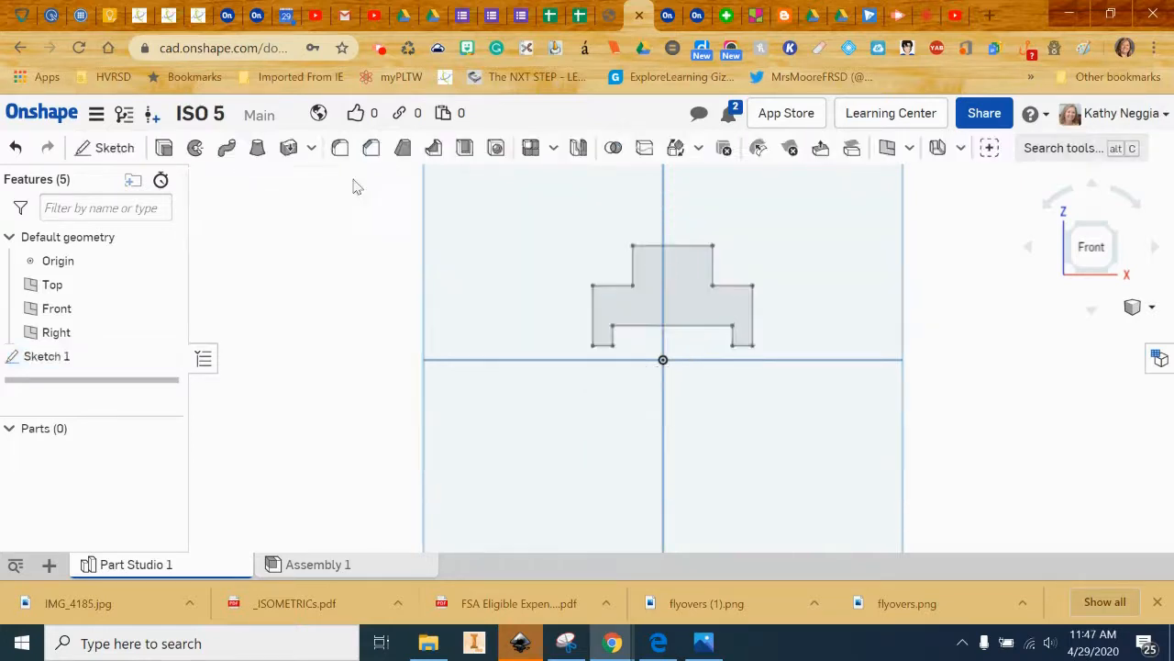
# Extrude the front-profile sketch region as a new solid with a blind depth of 1.25 in
pyautogui.click(1153, 308)
pyautogui.click(1051, 225)
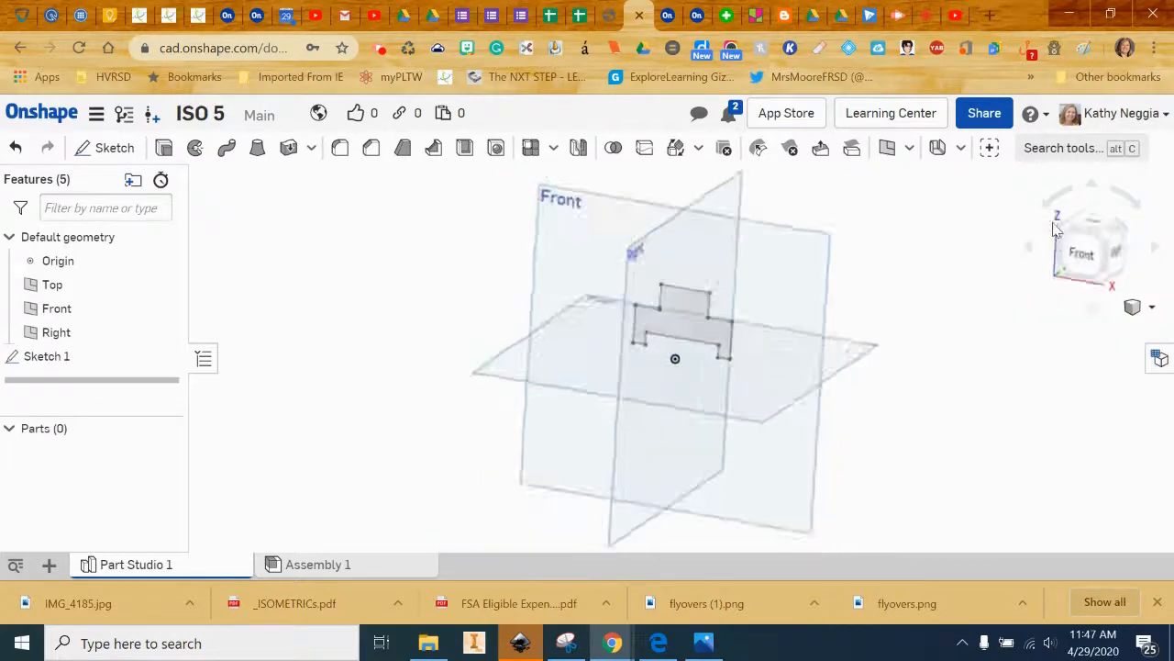
pyautogui.scroll(3, 798, 332)
pyautogui.moveTo(582, 412); pyautogui.dragTo(745, 376, button='middle')
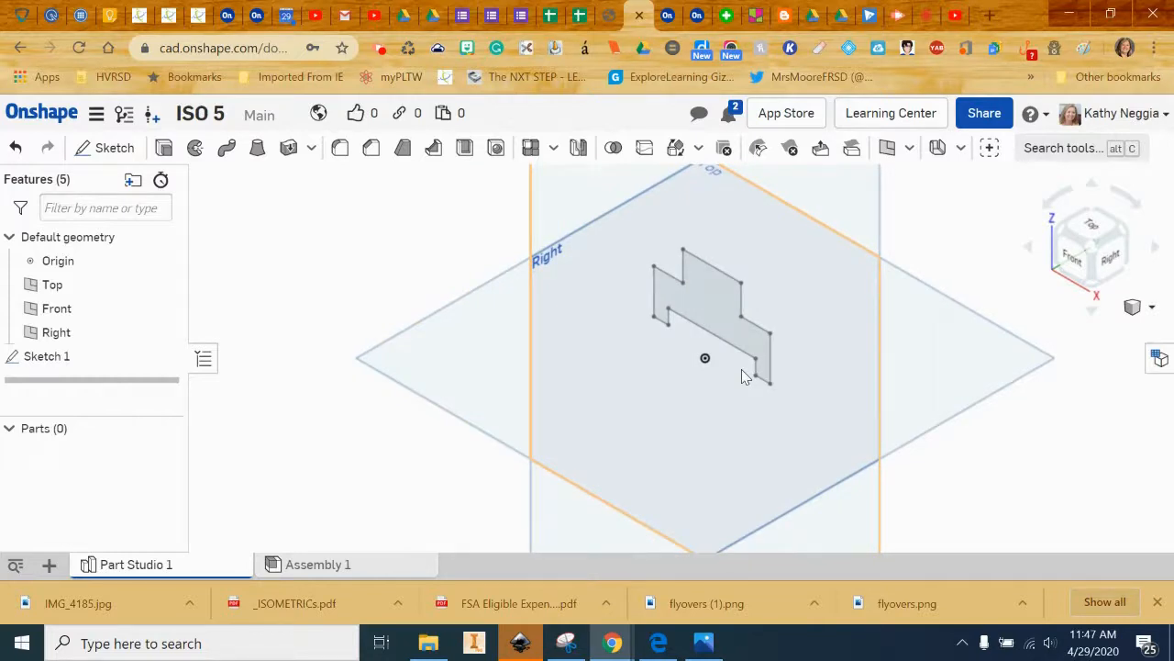
pyautogui.click(164, 147)
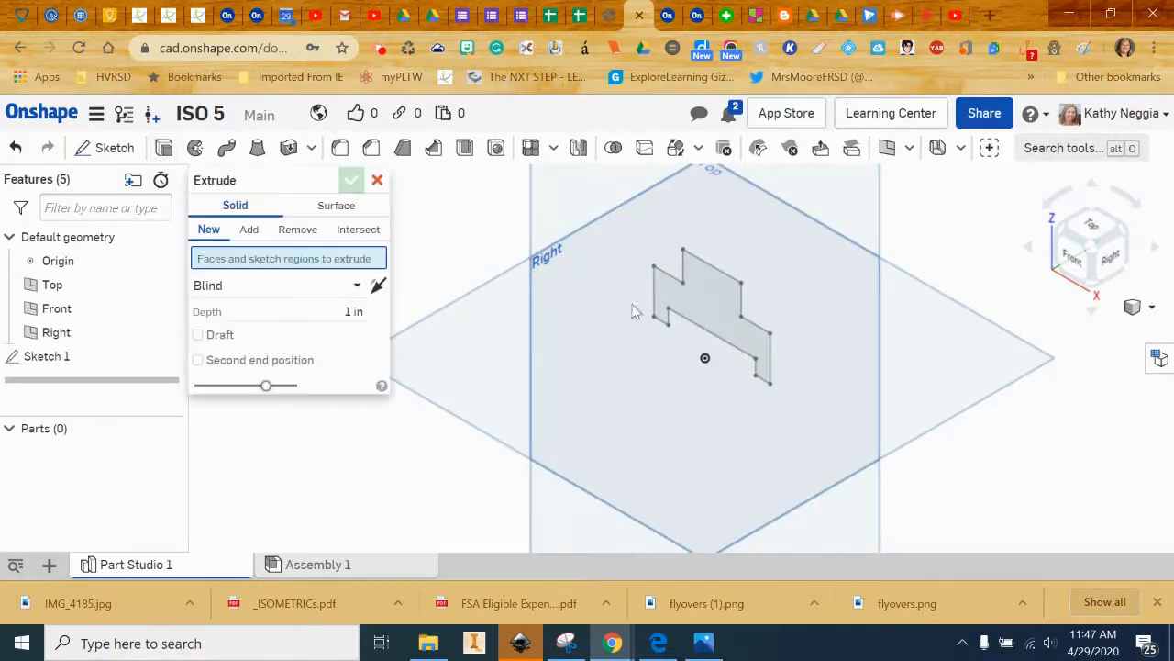
pyautogui.click(724, 312)
pyautogui.click(353, 329)
pyautogui.write('1')
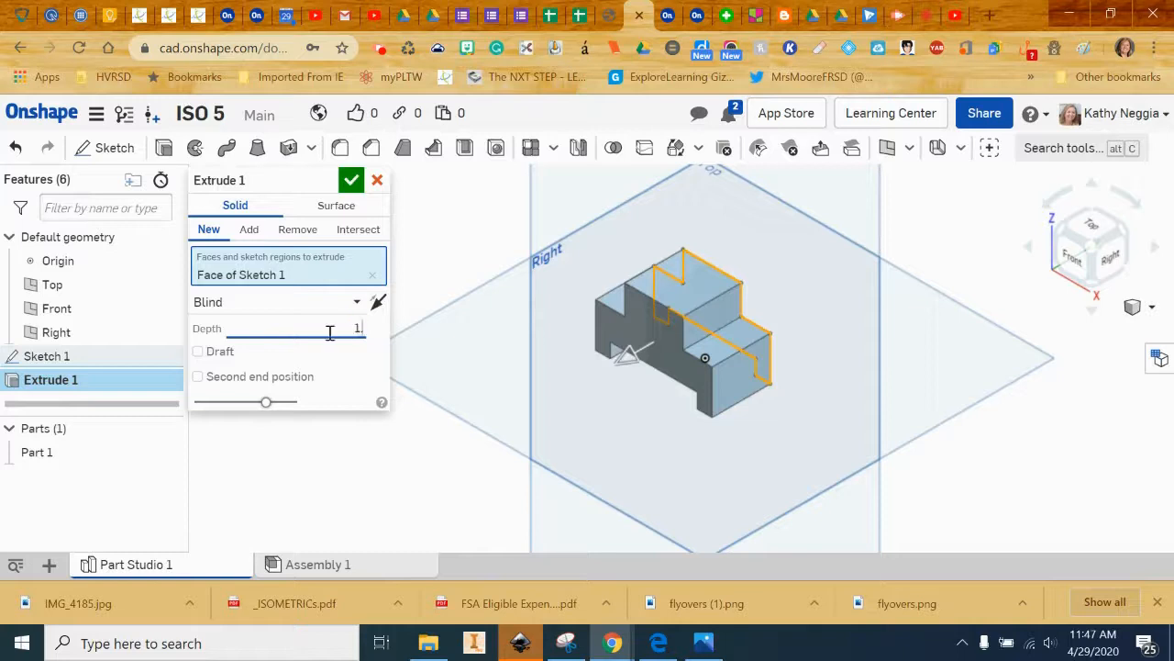
pyautogui.write('.25')
pyautogui.press('Return')
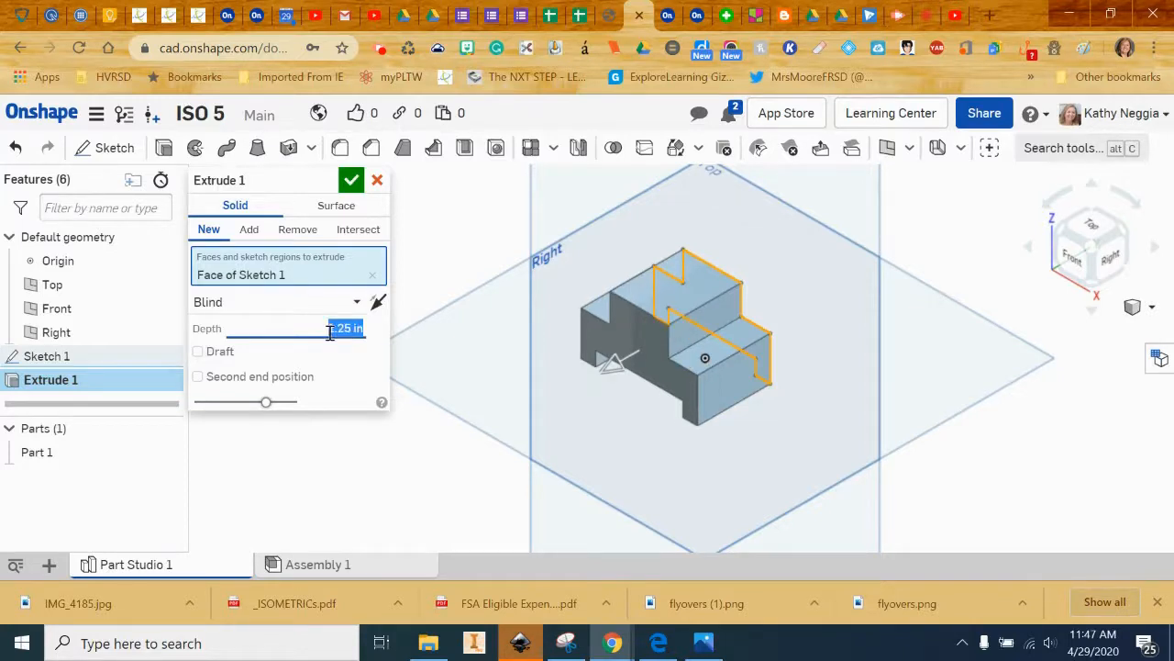
pyautogui.click(352, 183)
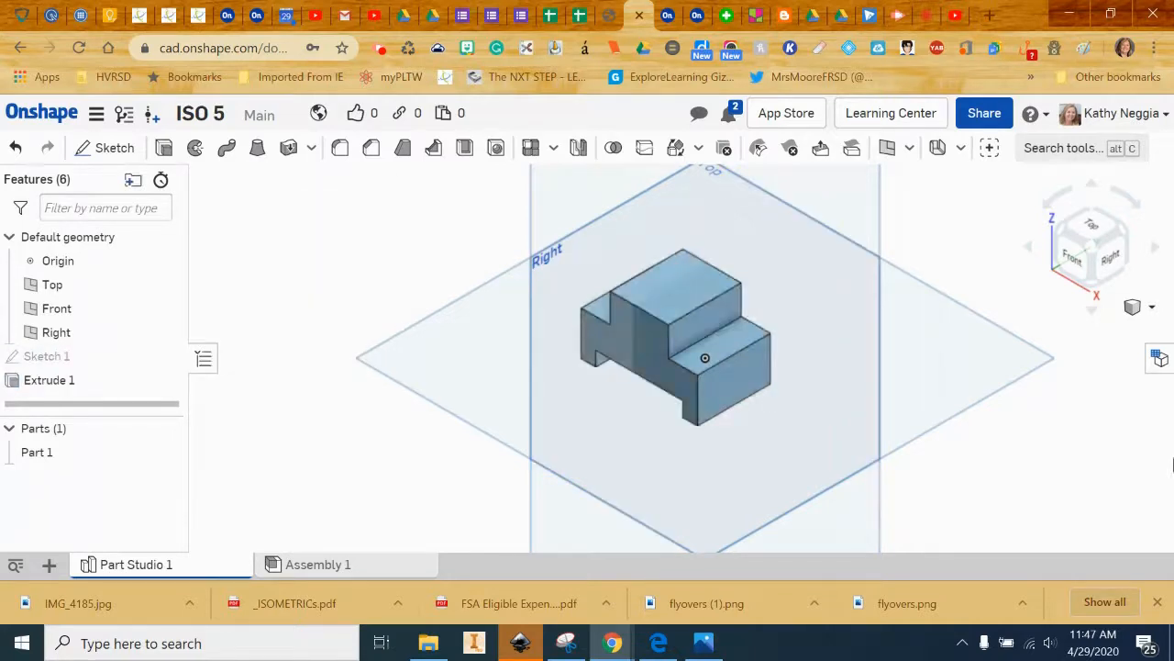